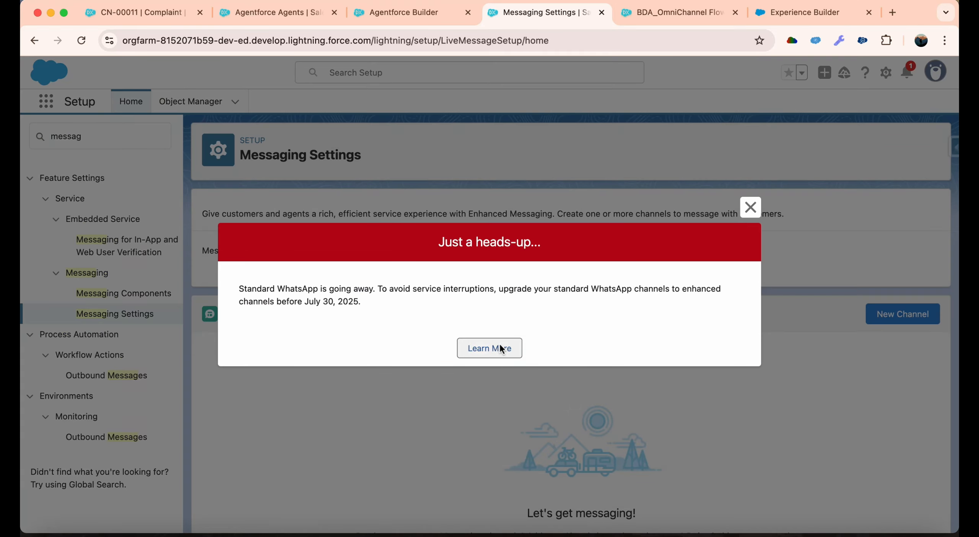
# Turn on Messaging on the Messaging Settings page, closing the help article that opens on the way.
pyautogui.click(501, 349)
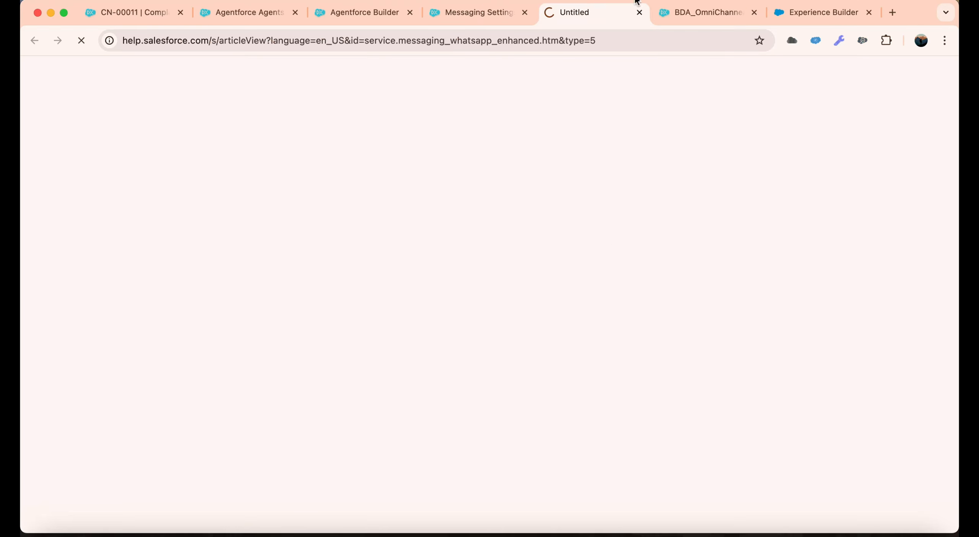
pyautogui.click(638, 12)
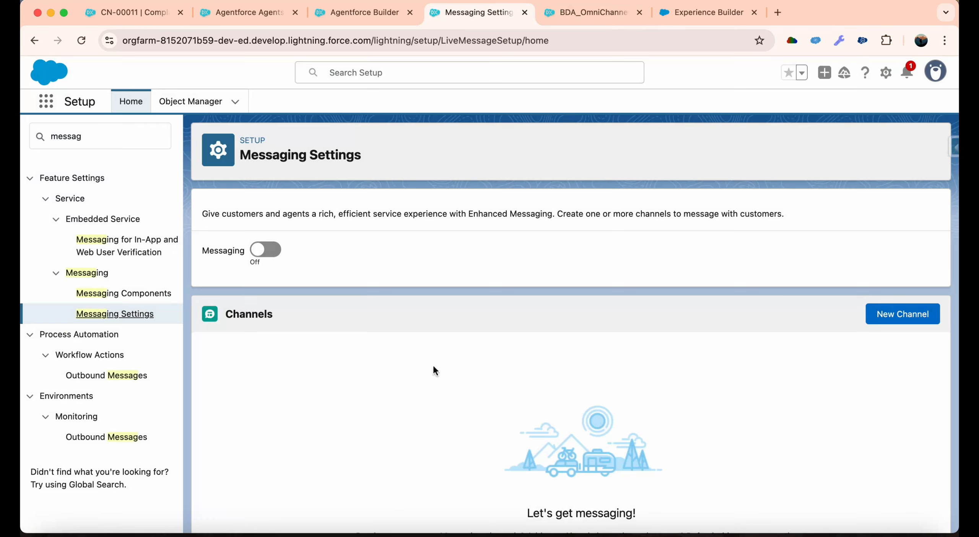
pyautogui.click(267, 249)
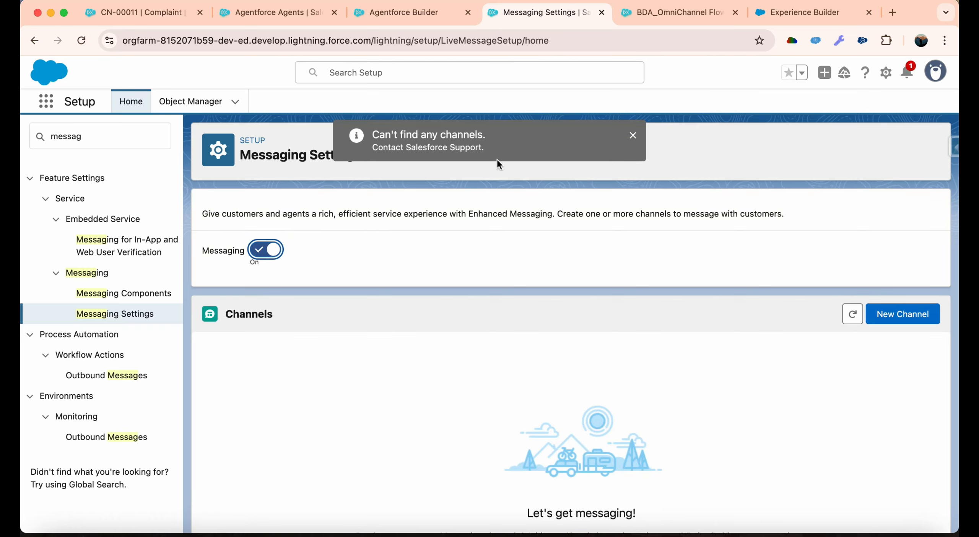
pyautogui.click(633, 136)
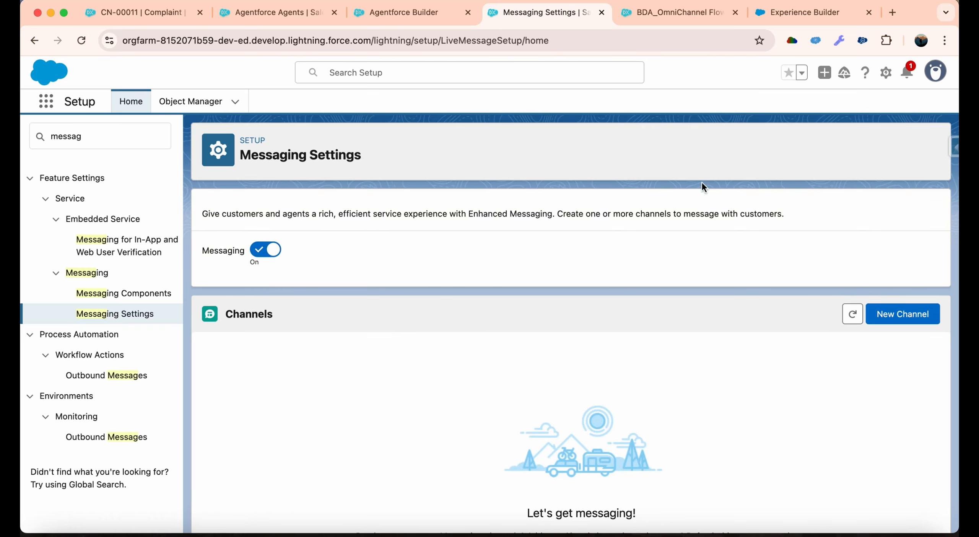
# Create a Messaging for In-App and Web channel named BDA Support Channel.
pyautogui.click(903, 314)
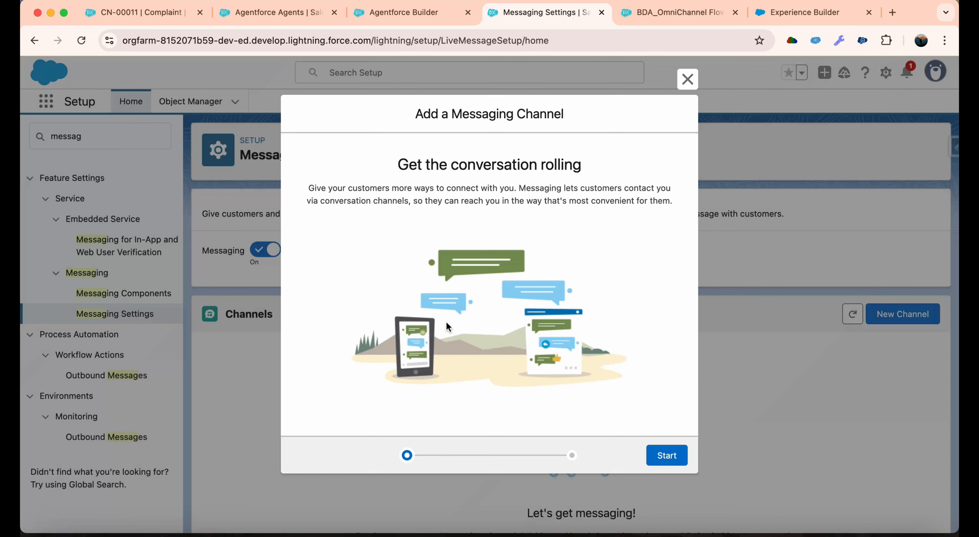
pyautogui.click(650, 454)
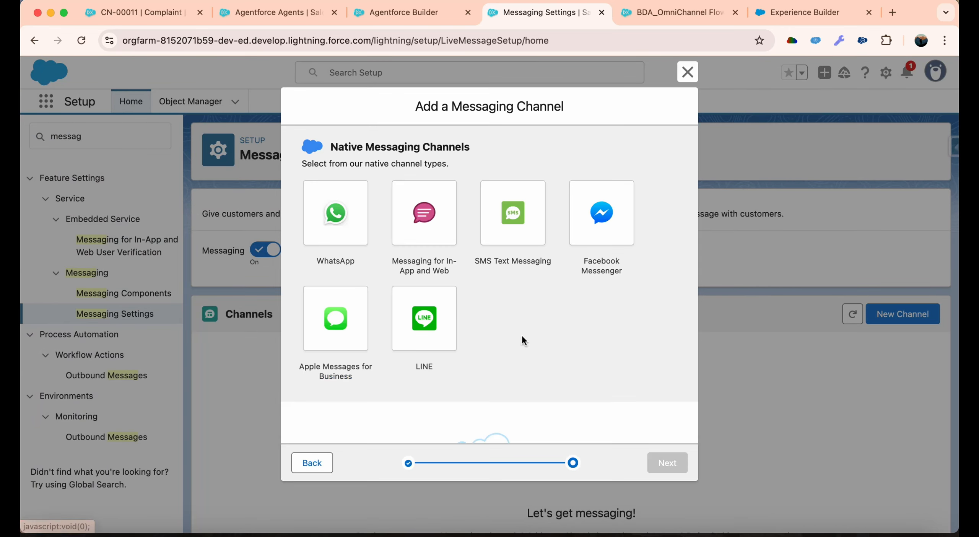
pyautogui.click(416, 227)
pyautogui.click(462, 295)
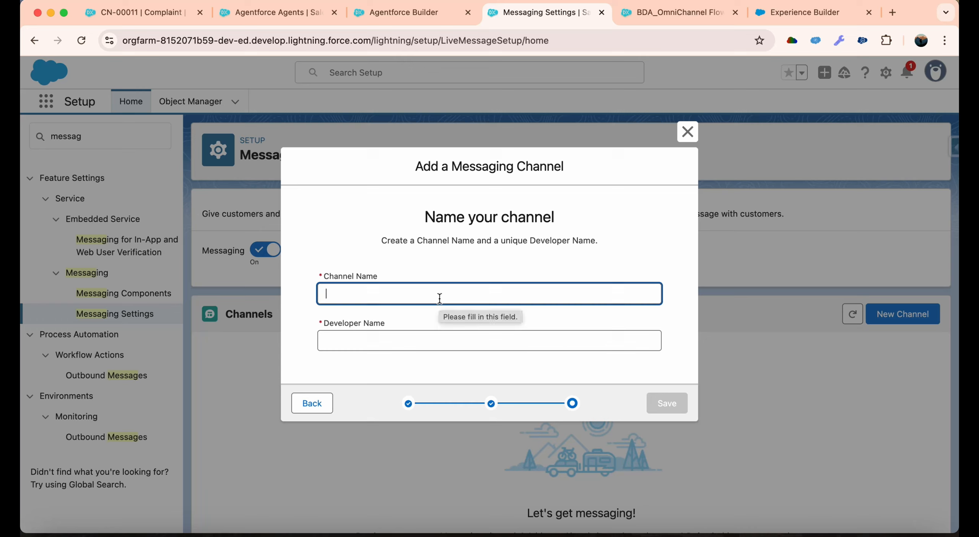
pyautogui.write('BDA')
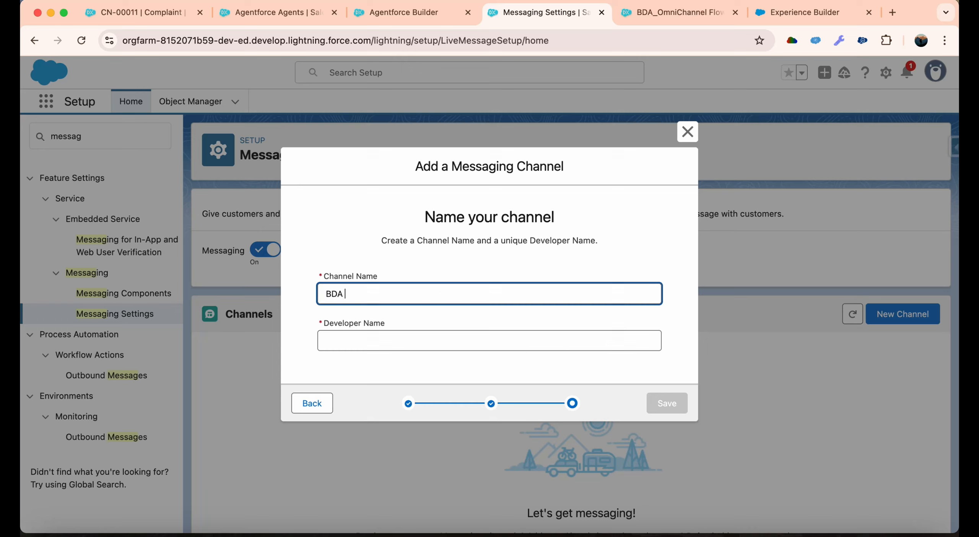
pyautogui.write(' Support Channel')
pyautogui.press('Tab')
pyautogui.click(667, 403)
# Set the channel's Omni-Channel routing type to Omni-Flow with BDA_OmniChannel Flow as the flow definition.
pyautogui.scroll(-3, 398, 349)
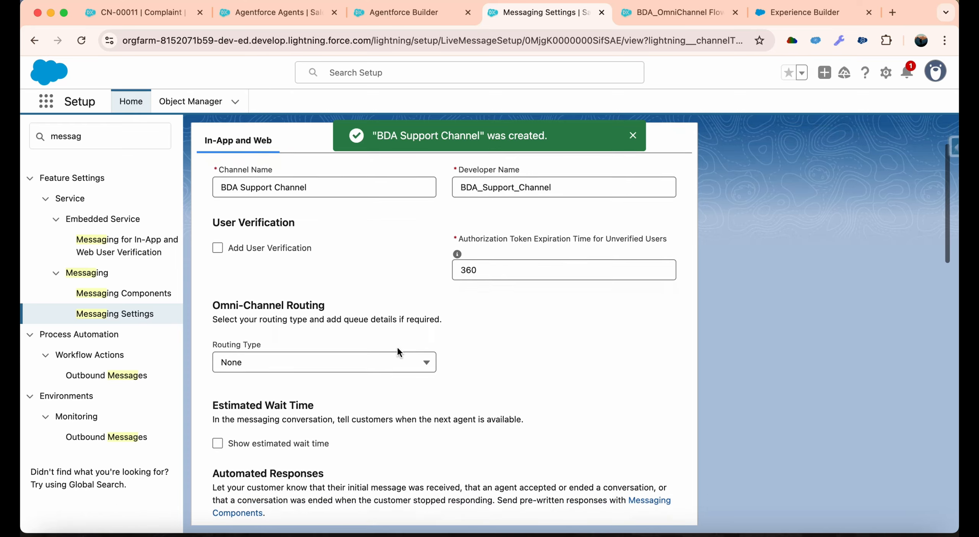
pyautogui.scroll(2, 398, 349)
pyautogui.scroll(-1, 398, 348)
pyautogui.click(372, 343)
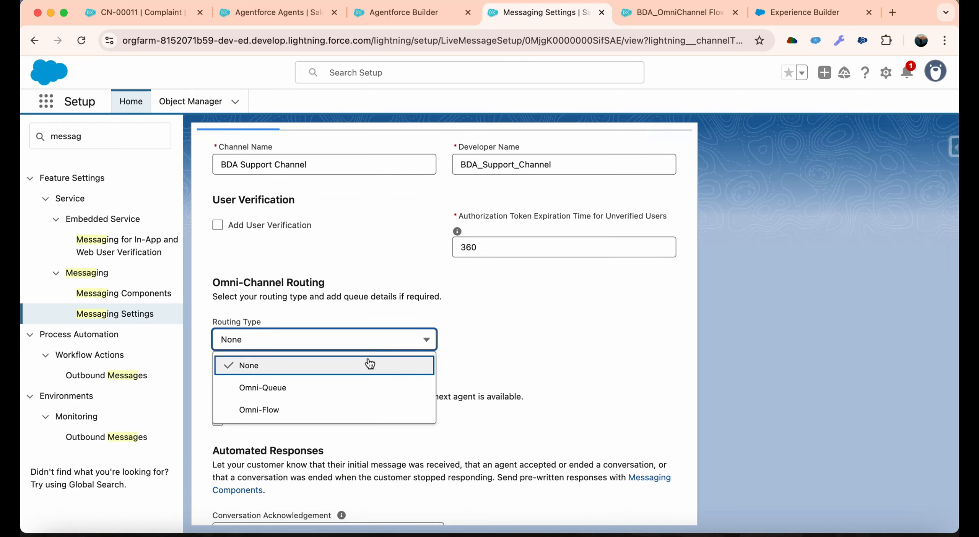
pyautogui.click(358, 410)
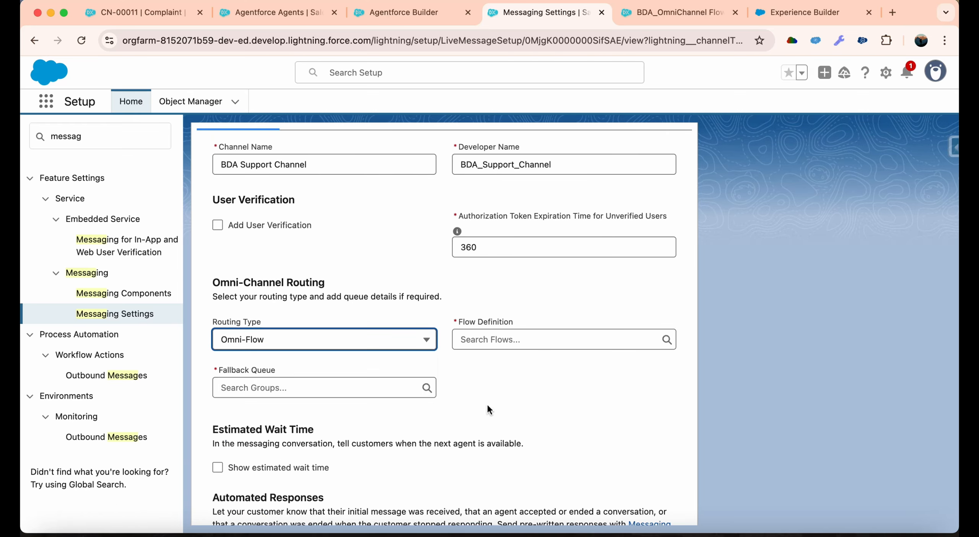
pyautogui.click(528, 338)
pyautogui.write('bda')
pyautogui.click(535, 367)
# Choose BDASupportQueue as the channel's fallback queue.
pyautogui.scroll(-2, 498, 367)
pyautogui.click(316, 326)
pyautogui.write('bda')
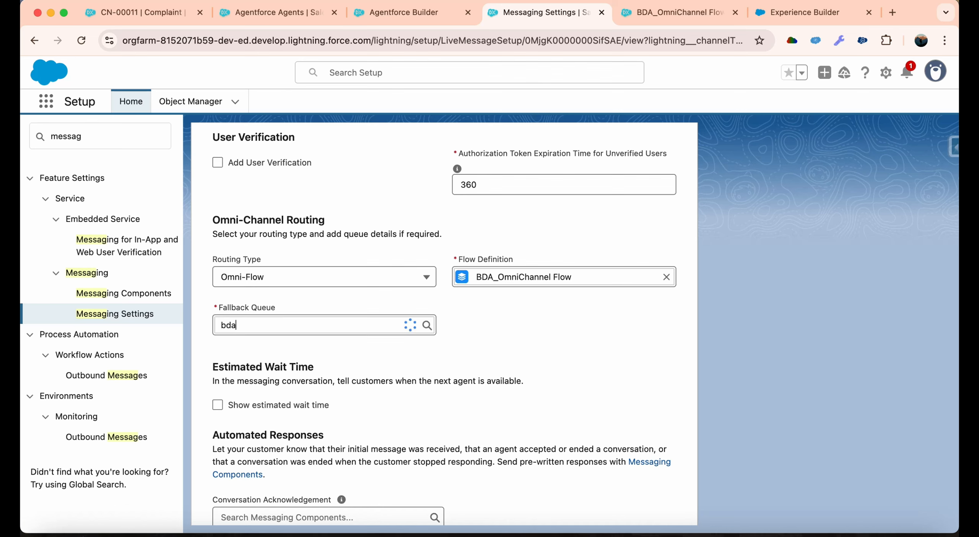
pyautogui.click(315, 356)
# Review the channel's routing, automated response, consent, inactivity, attachment, transcript and fallback message settings.
pyautogui.scroll(-2, 494, 357)
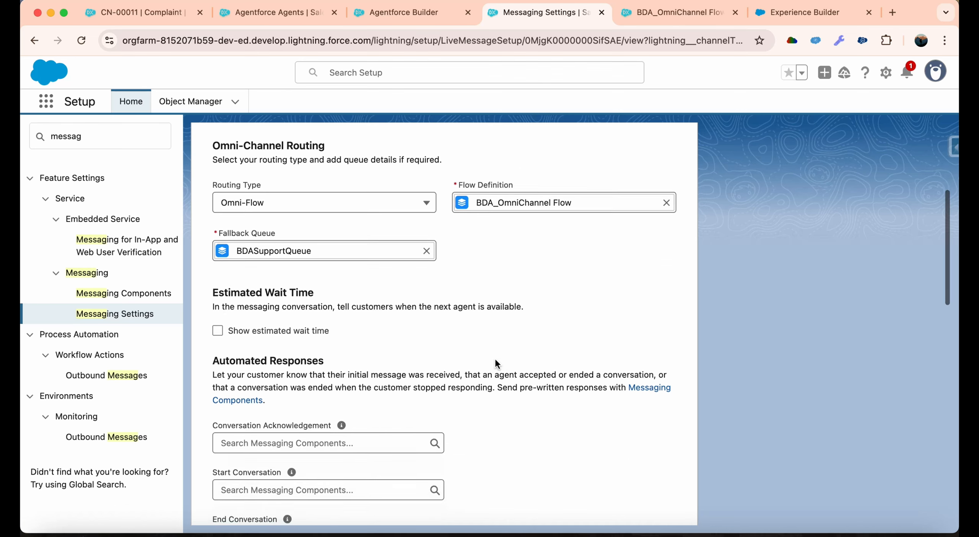
pyautogui.scroll(5, 494, 357)
pyautogui.scroll(-5, 494, 358)
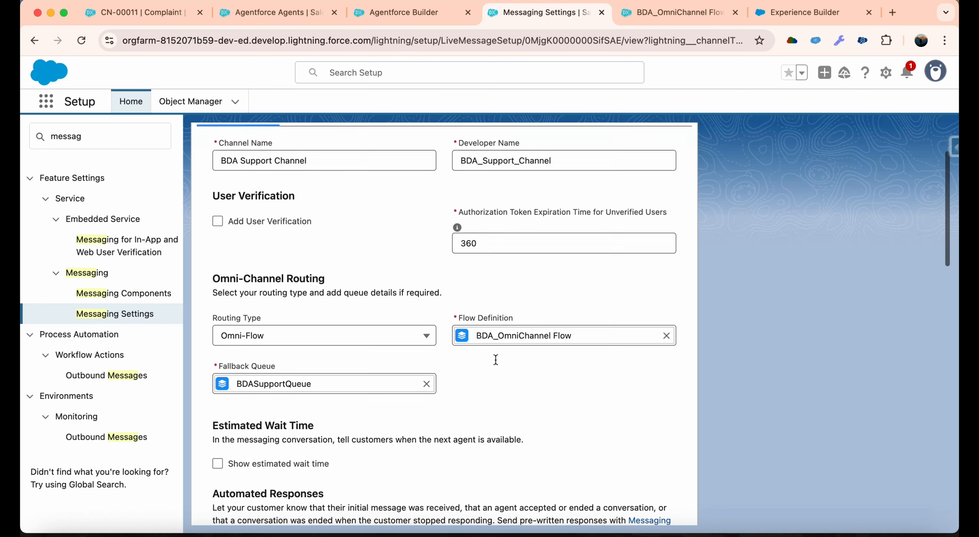
pyautogui.scroll(-6, 438, 424)
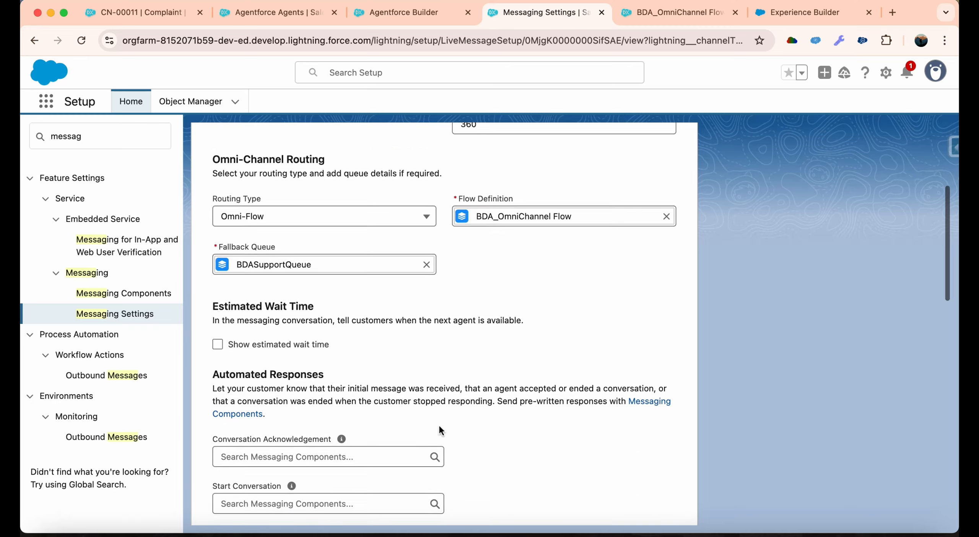
pyautogui.scroll(-14, 439, 427)
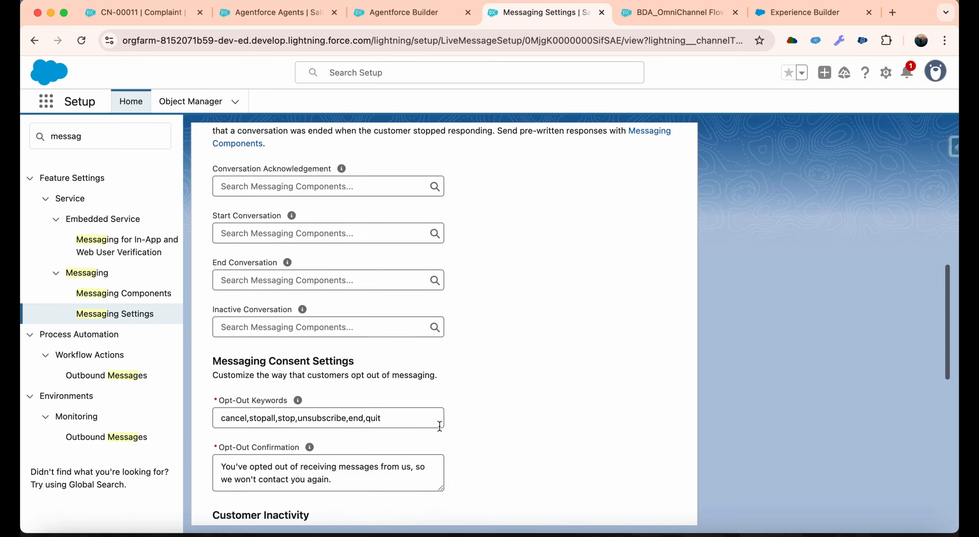
pyautogui.scroll(-11, 439, 426)
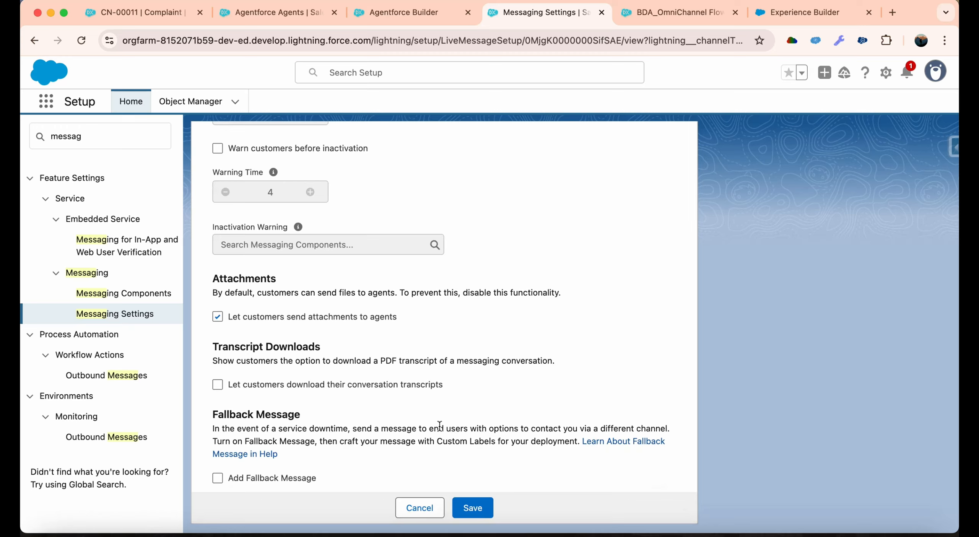
pyautogui.scroll(20, 439, 425)
pyautogui.scroll(-2, 438, 424)
pyautogui.scroll(-17, 438, 425)
pyautogui.scroll(19, 439, 426)
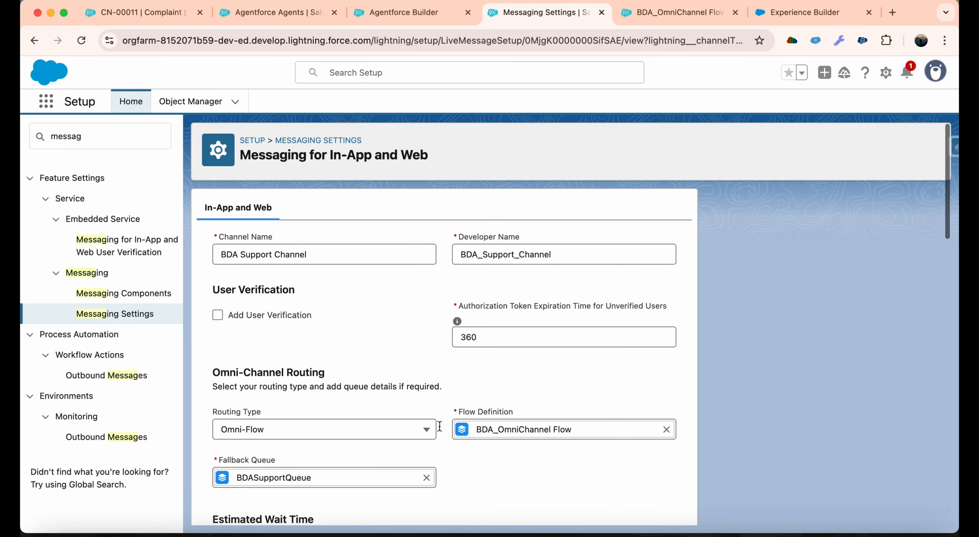
pyautogui.scroll(-20, 548, 433)
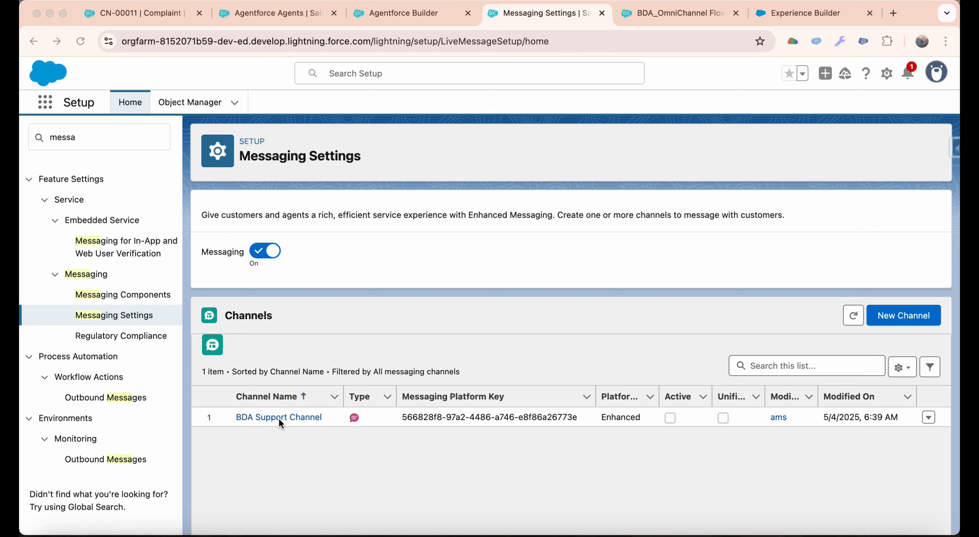
# Start activating the BDA Support Channel and agree to the Messaging for In-App and Web terms and conditions.
pyautogui.click(276, 415)
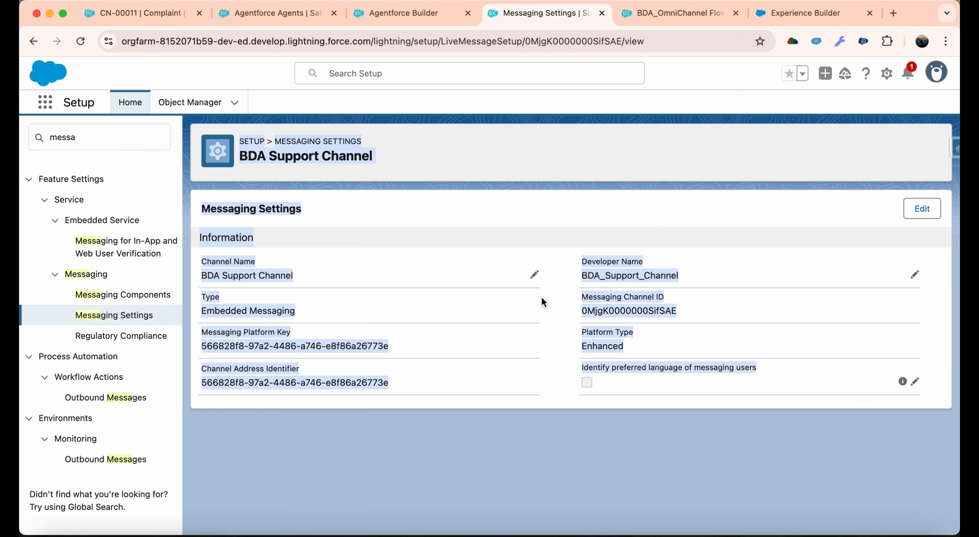
pyautogui.click(908, 139)
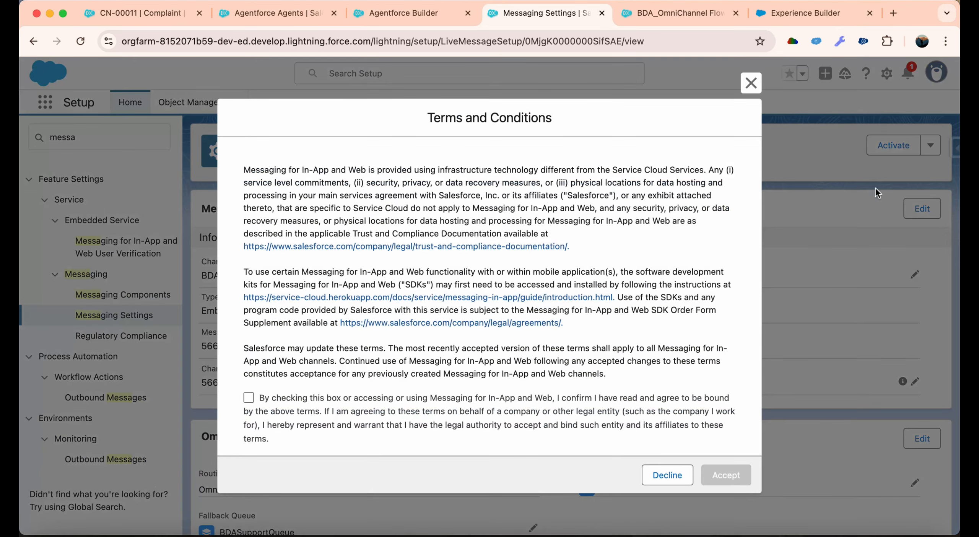
pyautogui.click(249, 398)
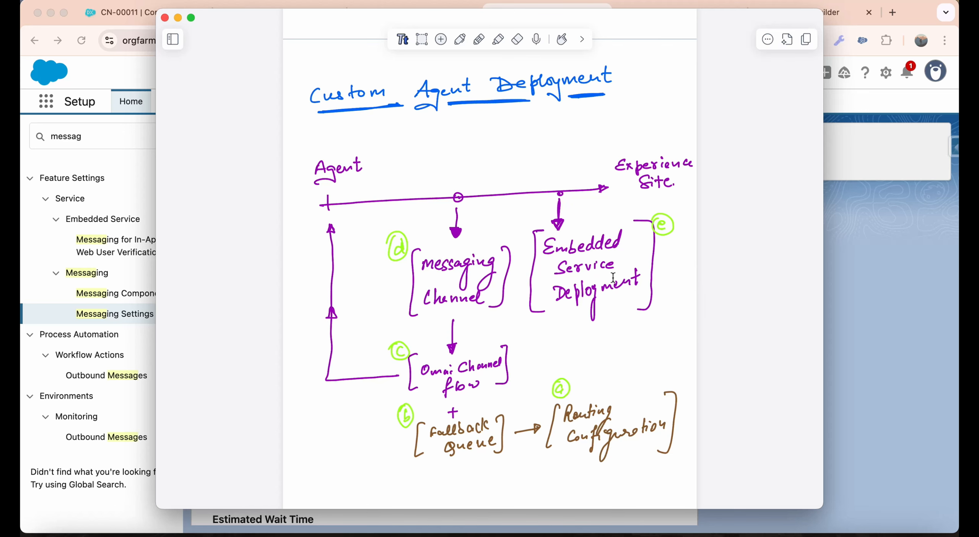
# Return to Setup from the diagram notes, search for "embed" and open Embedded Service Deployments.
pyautogui.click(838, 300)
pyautogui.click(83, 140)
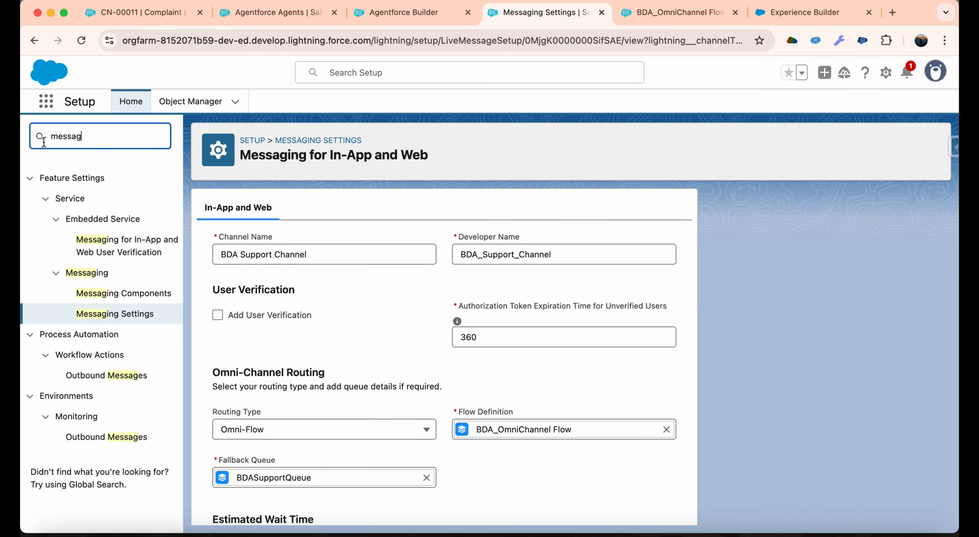
pyautogui.doubleClick(43, 142)
pyautogui.write('embed')
pyautogui.click(113, 328)
# Start a new Embedded Service deployment with Messaging for In-App and Web as the conversation type and Web as the client.
pyautogui.click(894, 210)
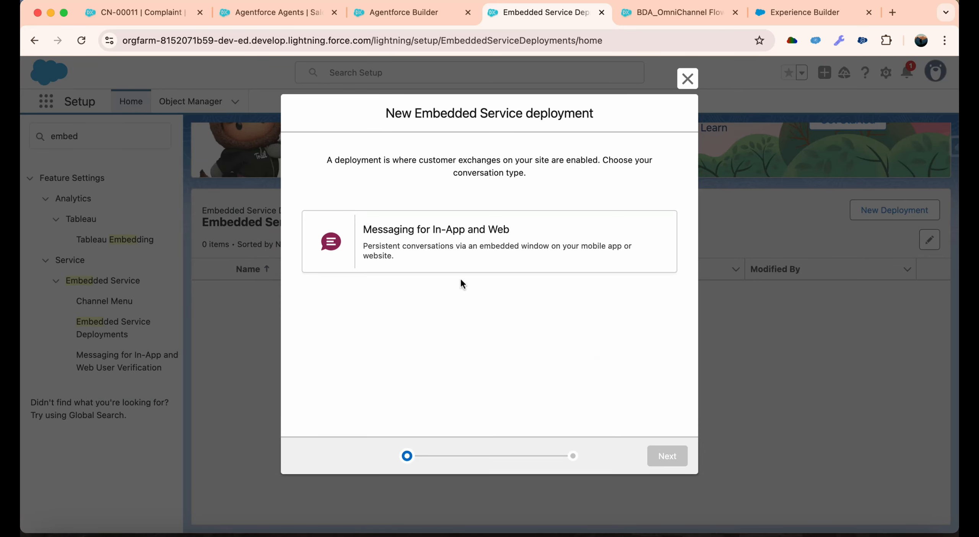
pyautogui.doubleClick(492, 245)
pyautogui.click(490, 241)
pyautogui.click(668, 456)
pyautogui.click(397, 283)
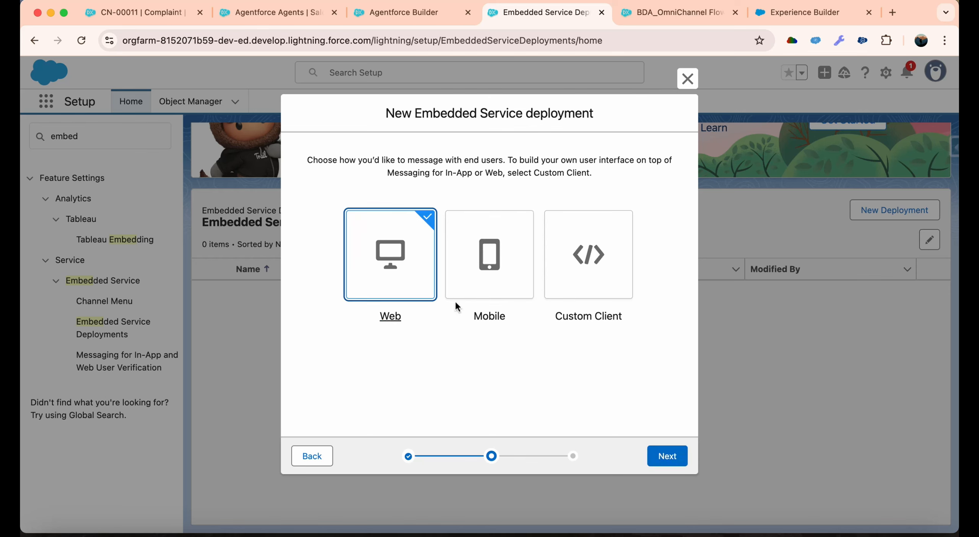
pyautogui.click(667, 456)
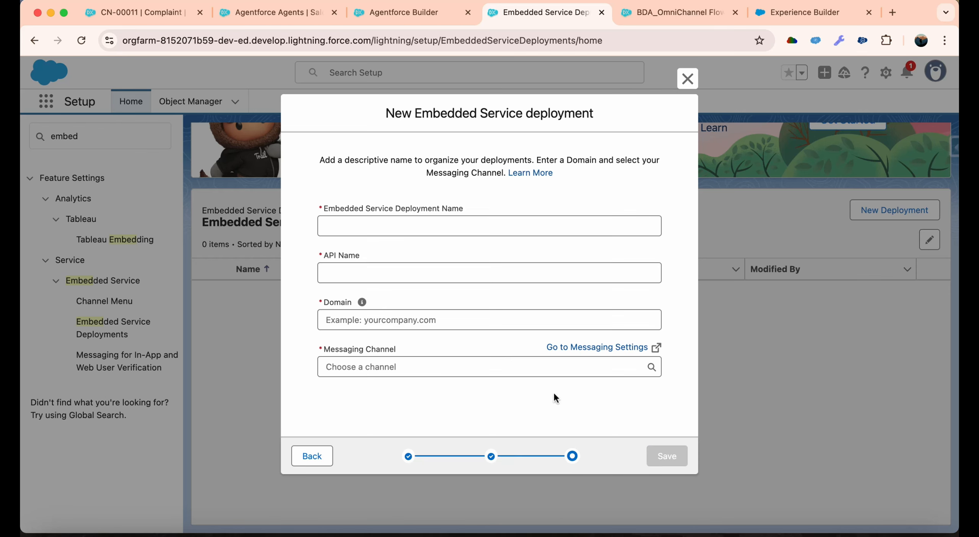
# Name the Embedded Service deployment BDA_Support_Agent, with the matching API name.
pyautogui.click(368, 229)
pyautogui.write('BDA_S')
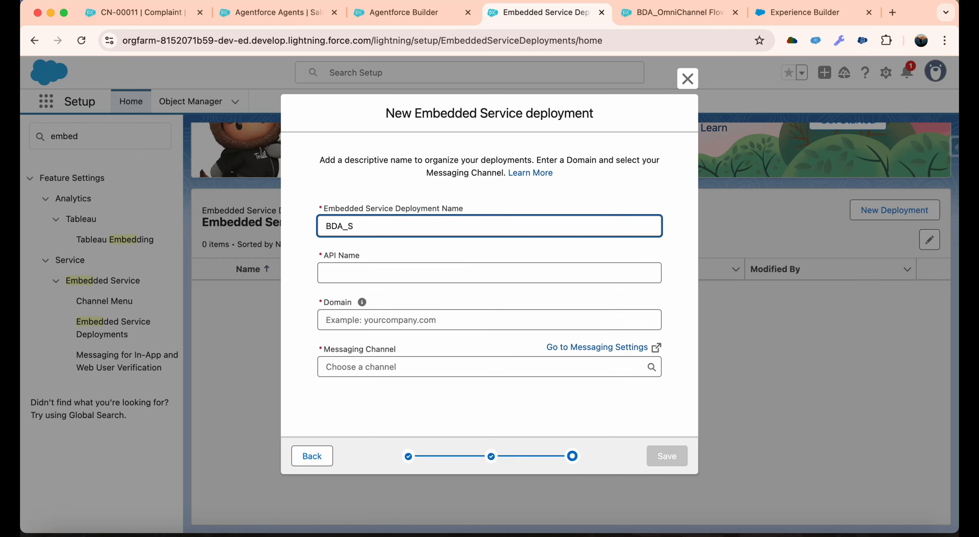
pyautogui.write('upport_Agent')
pyautogui.click(398, 320)
# Close the Experience Builder page and open the All Sites list in a separate Setup page, searching for "site".
pyautogui.click(413, 12)
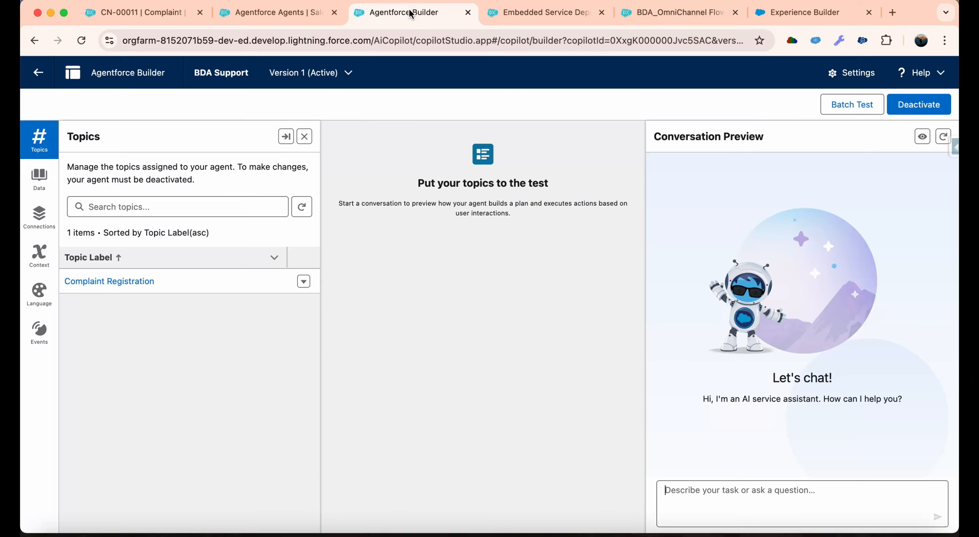
pyautogui.click(803, 13)
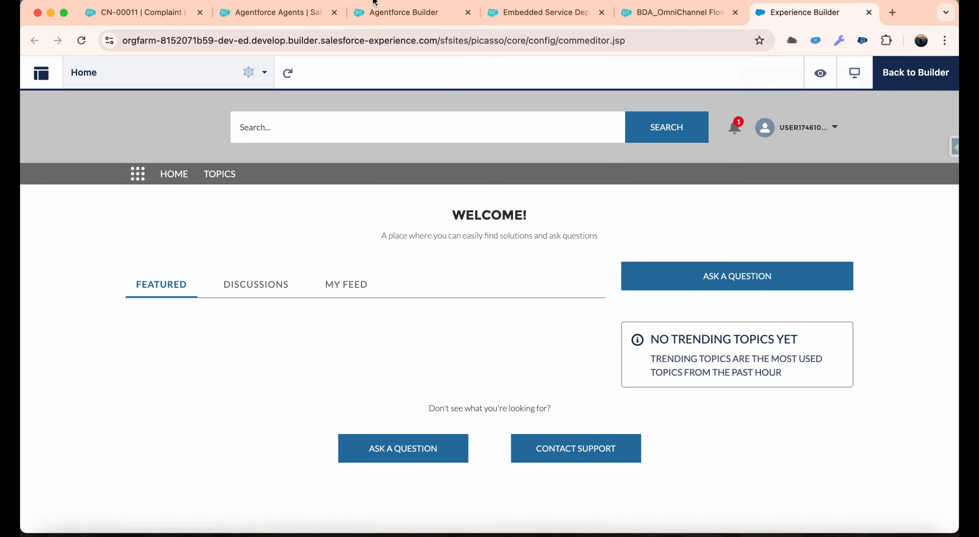
pyautogui.click(869, 12)
pyautogui.click(104, 13)
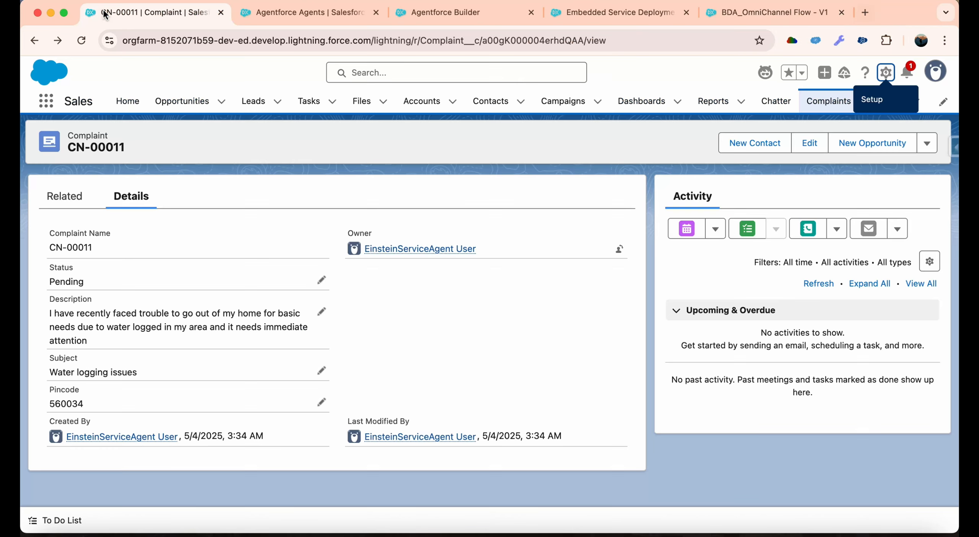
pyautogui.click(885, 73)
pyautogui.click(798, 124)
pyautogui.click(100, 137)
pyautogui.write('site')
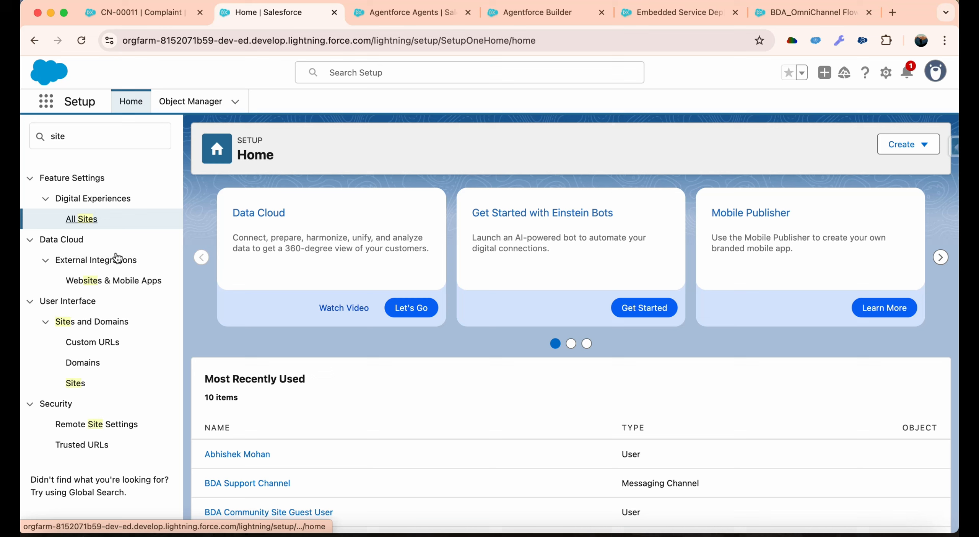
pyautogui.click(81, 219)
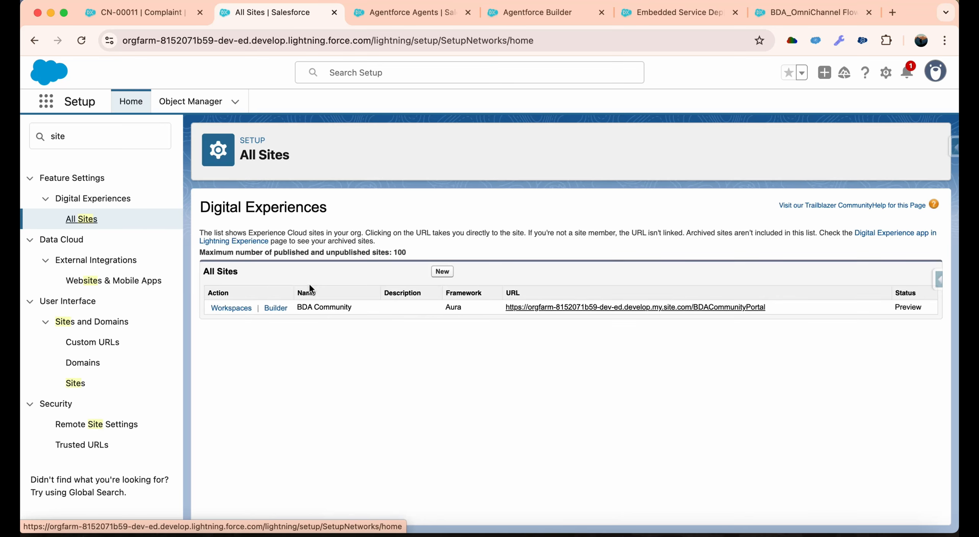
# Copy the BDA Community site's URL into the Domain field of the new Embedded Service deployment.
pyautogui.moveTo(790, 307); pyautogui.dragTo(508, 307)
pyautogui.press('super+c')
pyautogui.click(679, 12)
pyautogui.click(489, 320)
pyautogui.press('super+v')
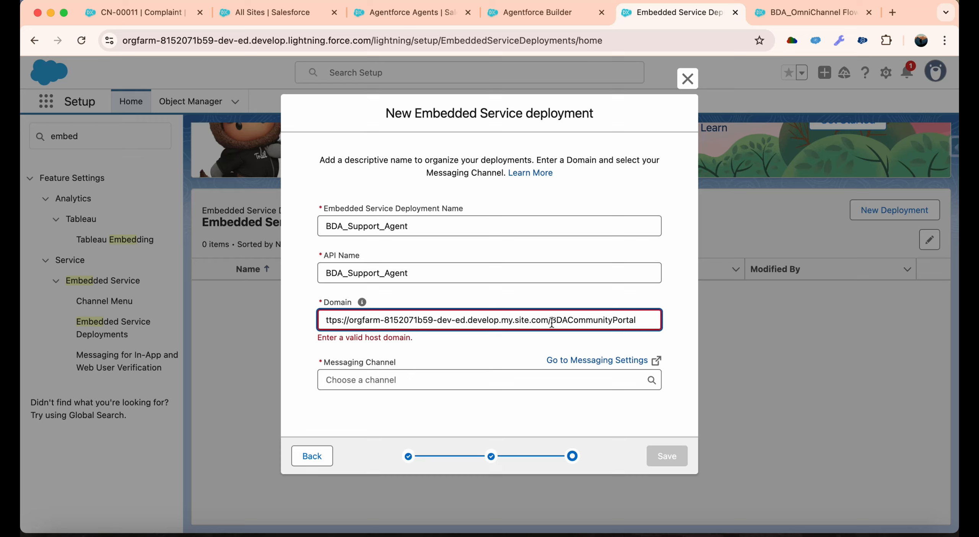
# Trim the Domain value to orgfarm-8152071b59-dev-ed.develop.my.site.com, removing the protocol, the site path and the trailing slash.
pyautogui.moveTo(551, 321); pyautogui.dragTo(753, 335)
pyautogui.press('BackSpace')
pyautogui.click(629, 306)
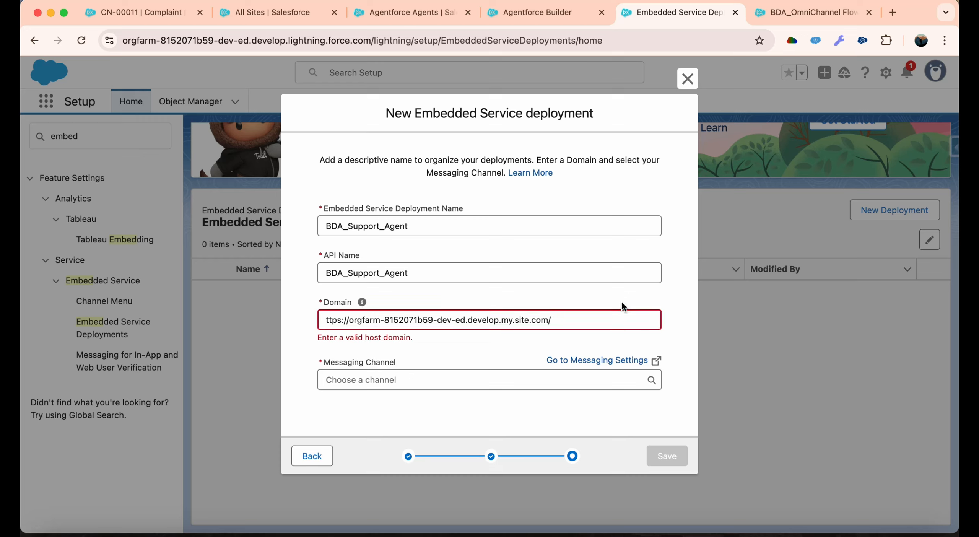
pyautogui.moveTo(349, 320); pyautogui.dragTo(325, 321)
pyautogui.press('BackSpace')
pyautogui.click(425, 338)
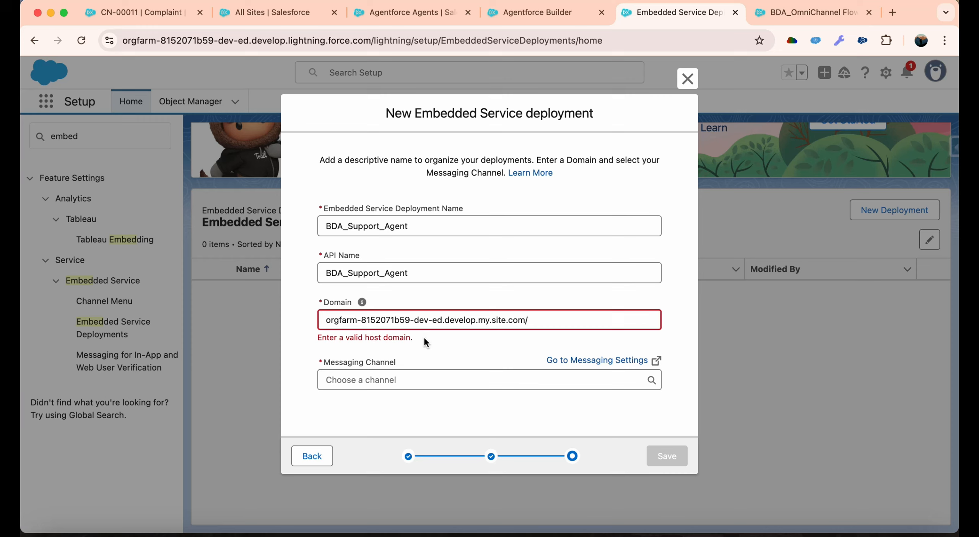
pyautogui.click(534, 320)
pyautogui.press('BackSpace')
pyautogui.click(515, 340)
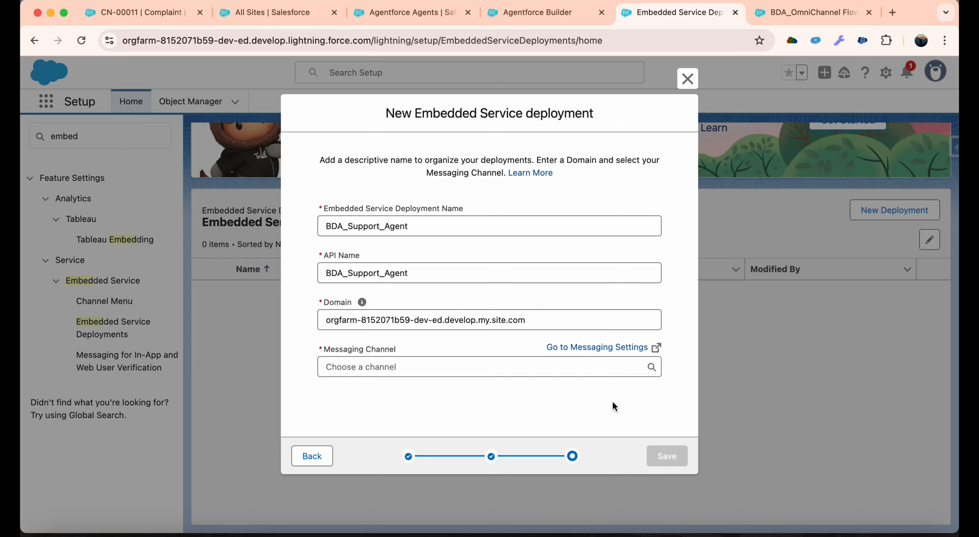
# Choose BDA Support Channel as the messaging channel and save the new Embedded Service deployment.
pyautogui.click(503, 374)
pyautogui.click(493, 397)
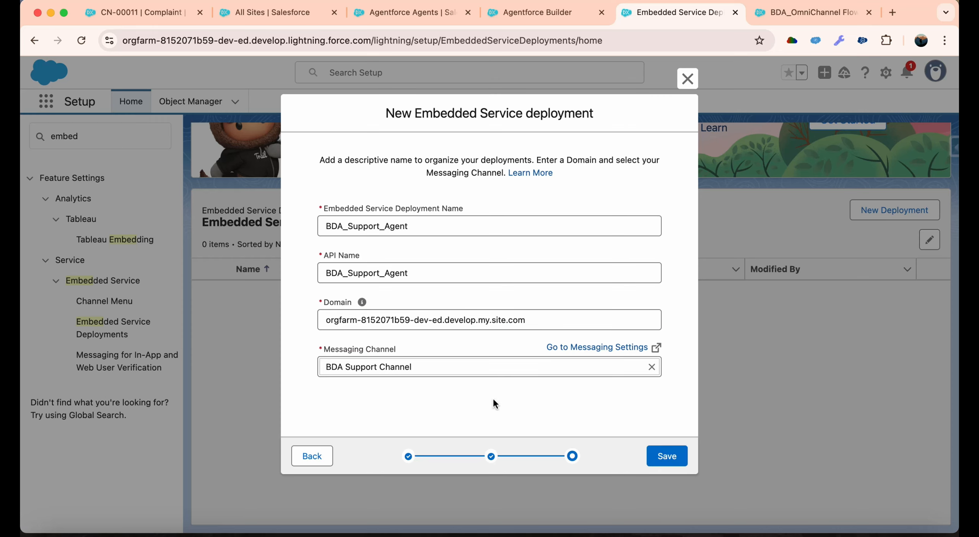
pyautogui.click(665, 454)
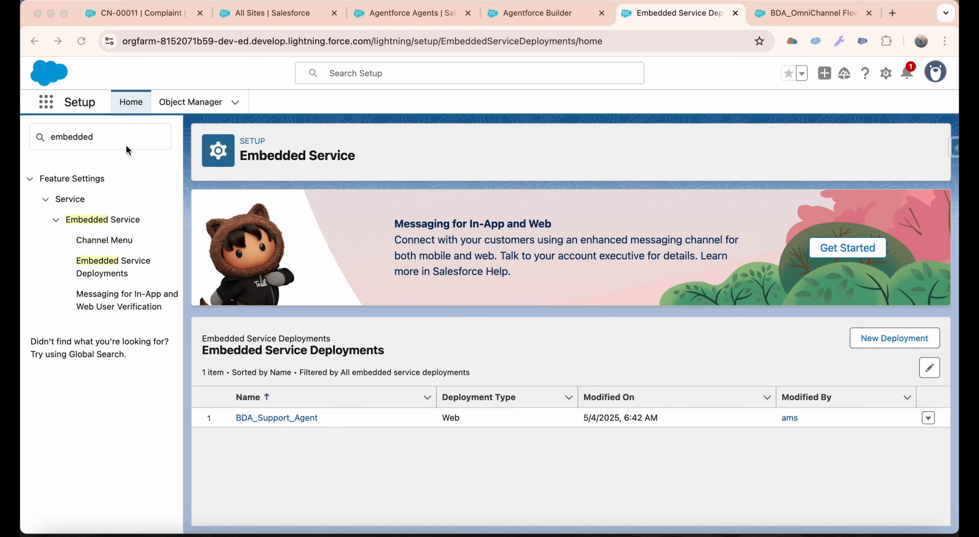
# Find the CORS settings in Setup and open them.
pyautogui.click(110, 141)
pyautogui.write('CORS')
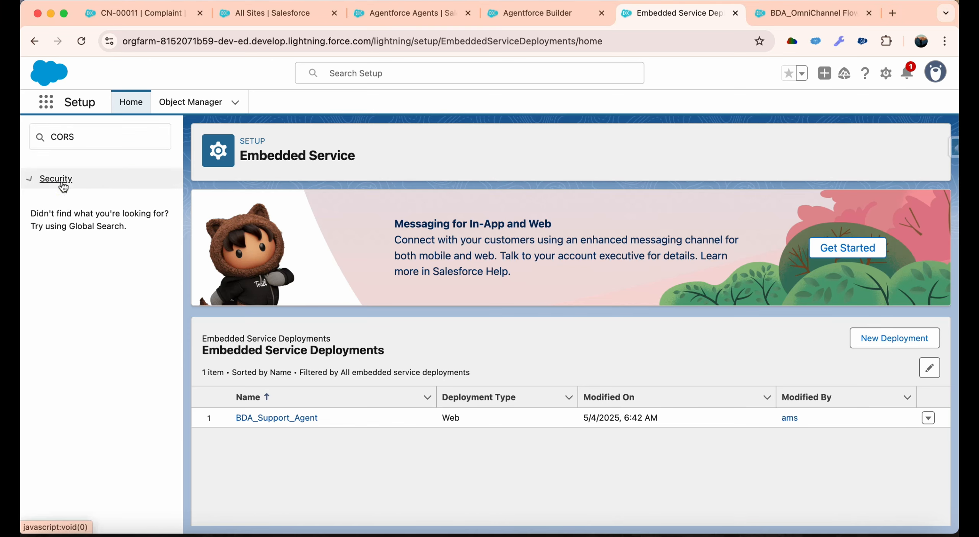
pyautogui.click(65, 196)
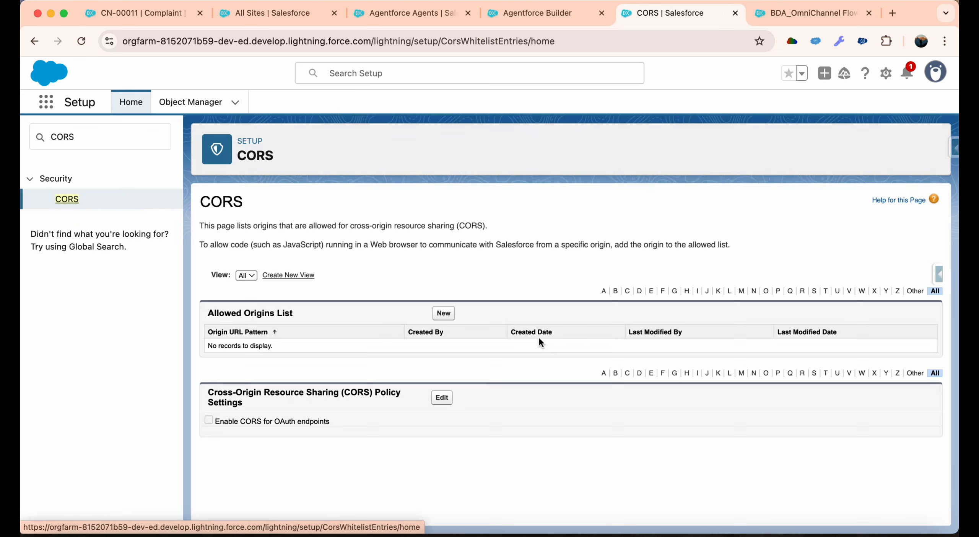
pyautogui.click(445, 317)
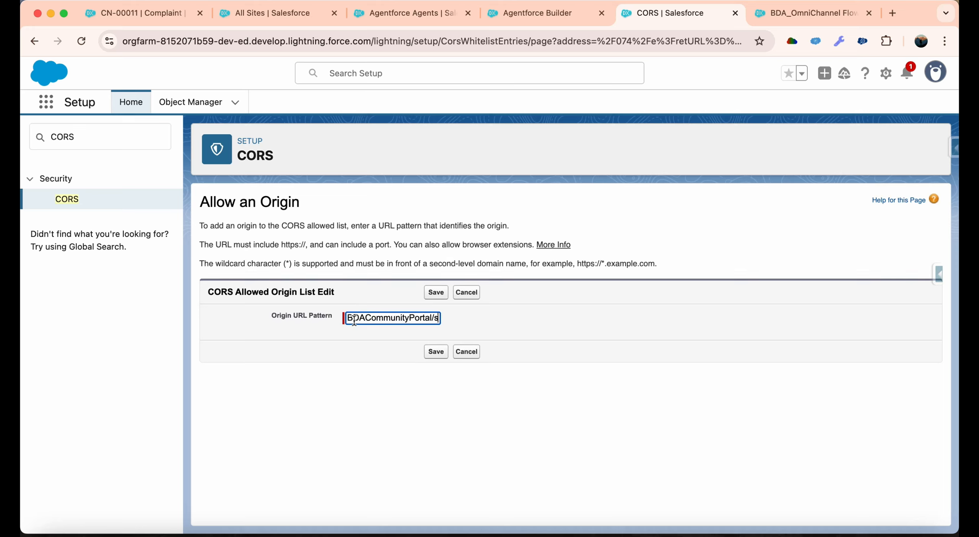
pyautogui.press('super+v')
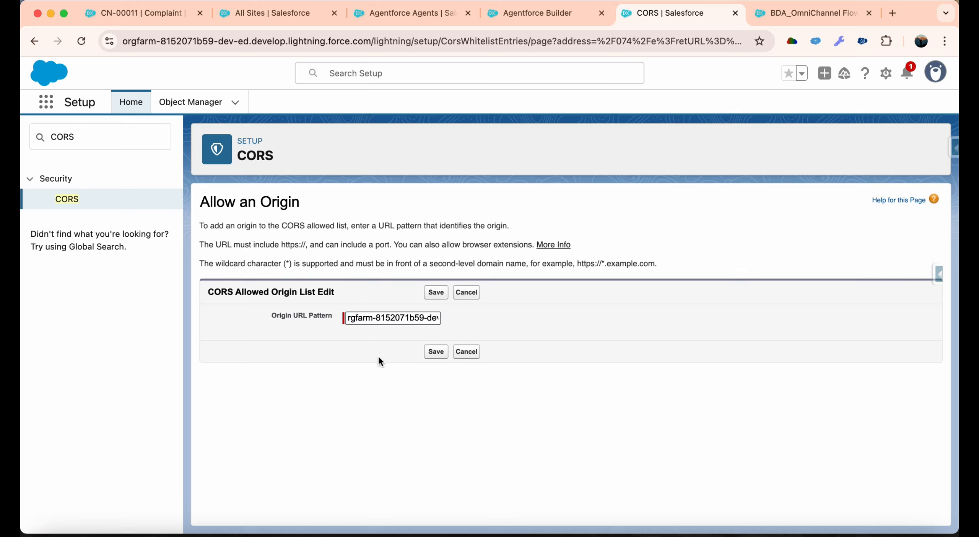
pyautogui.click(422, 323)
pyautogui.press('Right')
pyautogui.press('Right')
pyautogui.press('Right')
pyautogui.press('Right')
pyautogui.press('Right')
pyautogui.press('Right')
pyautogui.press('Right')
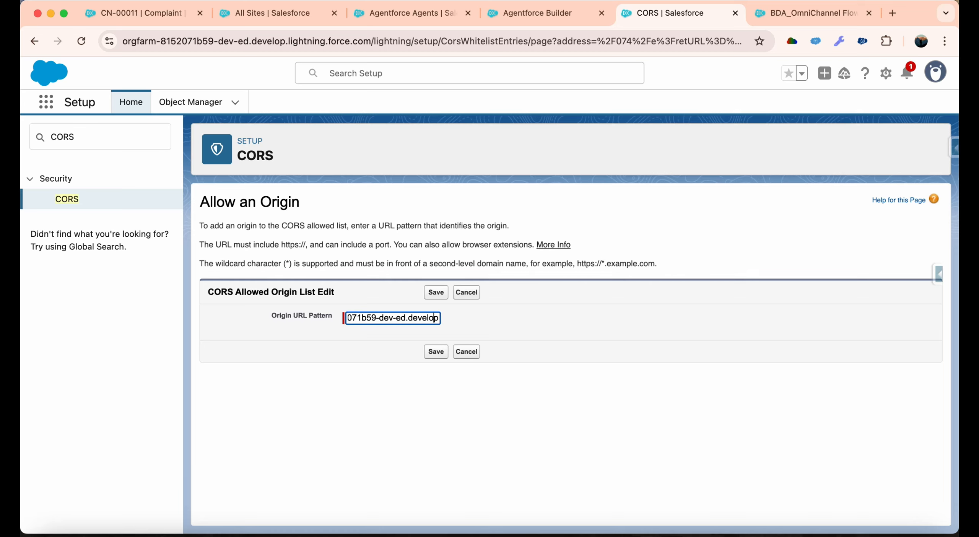
pyautogui.press('Right')
pyautogui.press('Right')
pyautogui.press('Right')
pyautogui.press('Right')
pyautogui.press('Right')
pyautogui.press('Right')
pyautogui.press('Right')
pyautogui.press('Right')
pyautogui.press('Right')
pyautogui.press('Right')
pyautogui.press('Right')
pyautogui.press('Right')
pyautogui.press('Right')
pyautogui.press('Right')
pyautogui.press('Right')
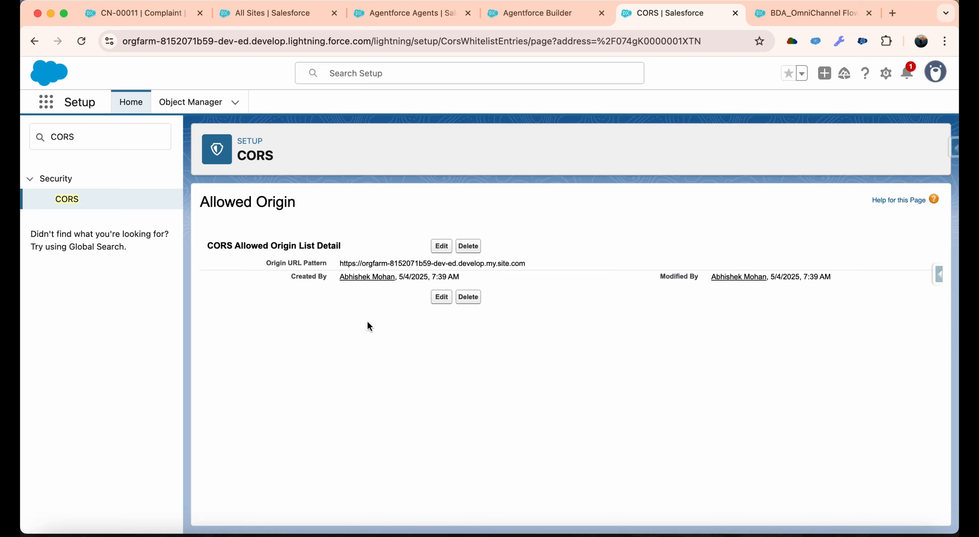
pyautogui.moveTo(541, 266); pyautogui.dragTo(338, 264)
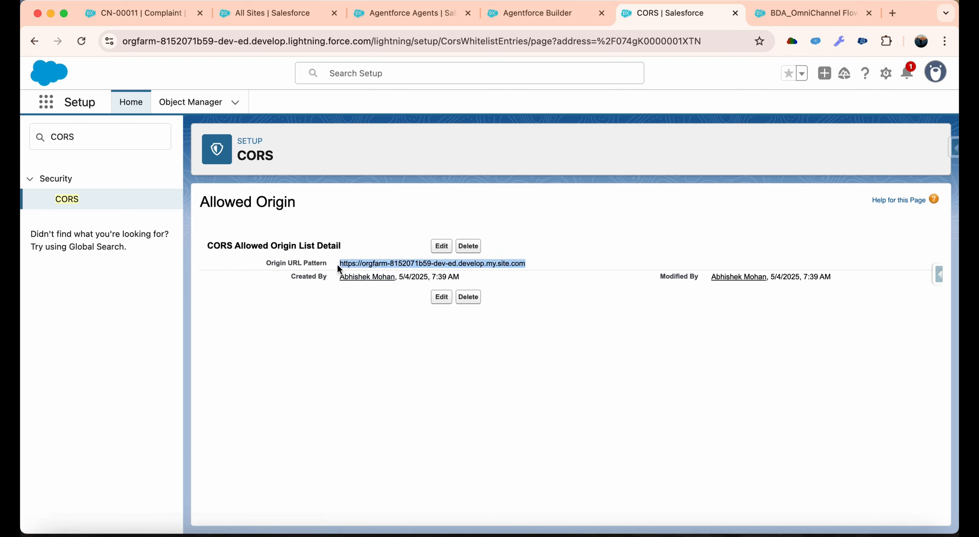
pyautogui.click(375, 348)
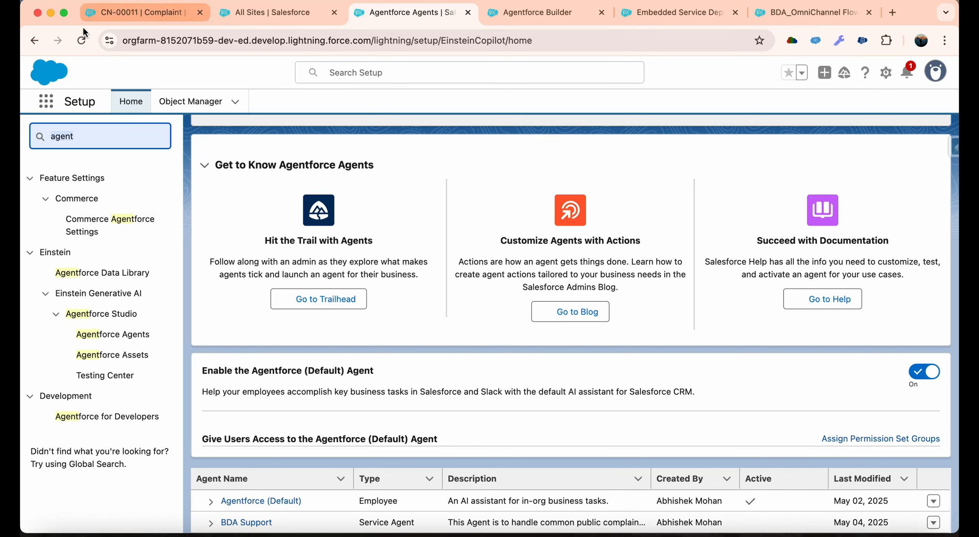
# Reload the Agentforce Agents list and open the connections of the BDA Support agent.
pyautogui.click(81, 40)
pyautogui.click(252, 520)
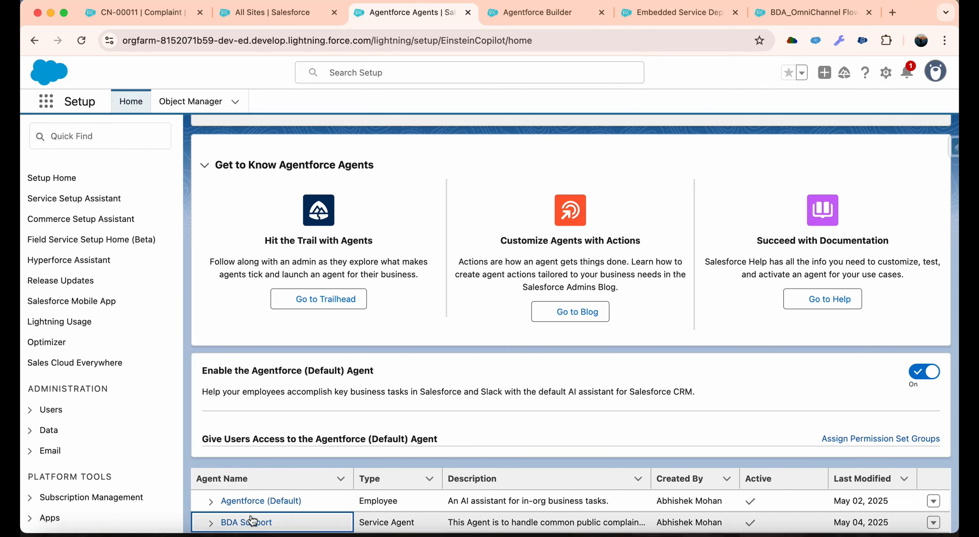
pyautogui.click(252, 520)
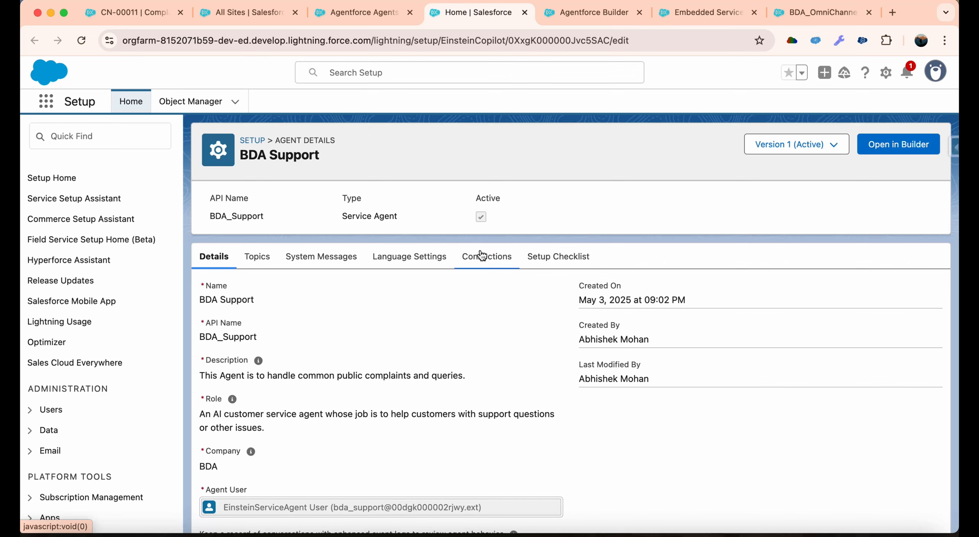
pyautogui.click(480, 256)
pyautogui.scroll(-2, 566, 312)
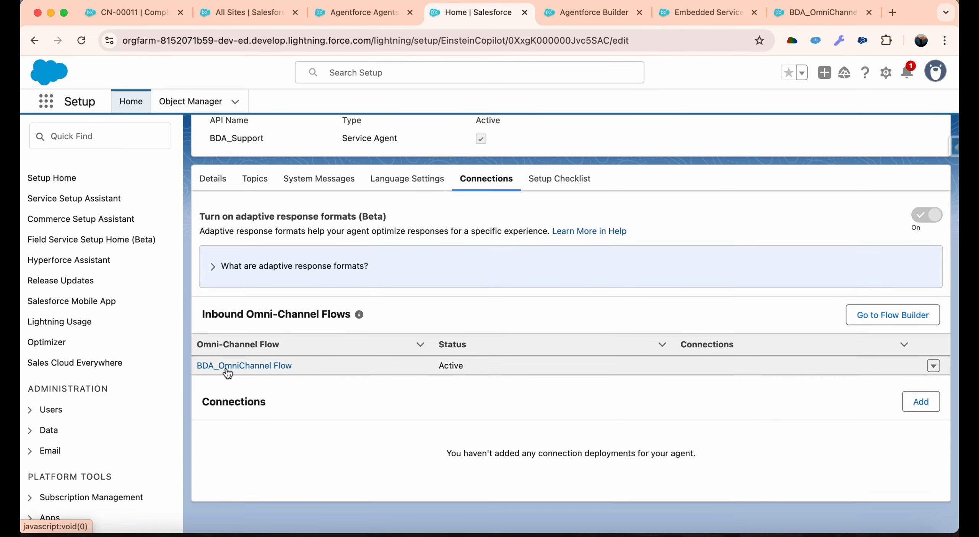
# Review the BDA Support agent's inbound Omni-Channel flow, adaptive response formats setting and connection deployments.
pyautogui.moveTo(195, 367); pyautogui.dragTo(398, 331)
pyautogui.click(328, 312)
pyautogui.moveTo(258, 217); pyautogui.dragTo(387, 218)
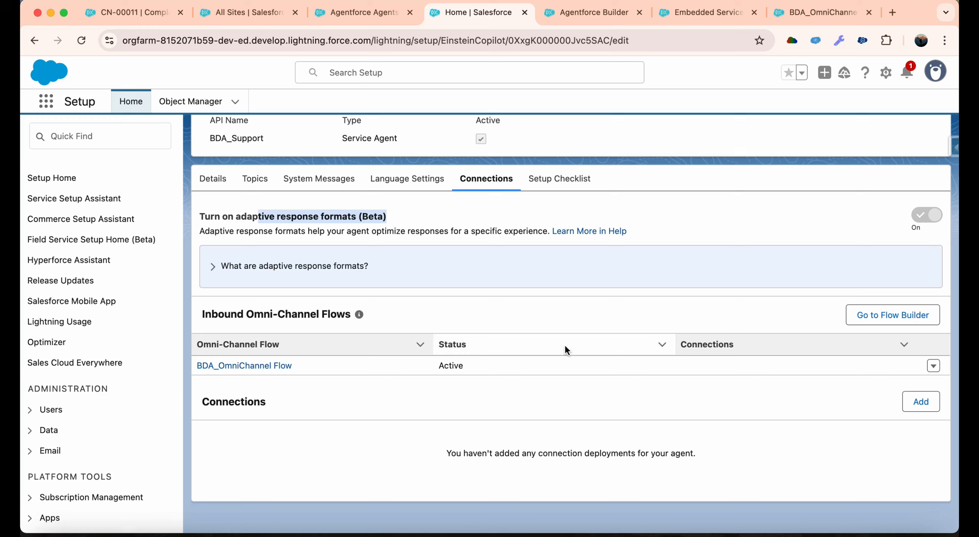
pyautogui.click(599, 399)
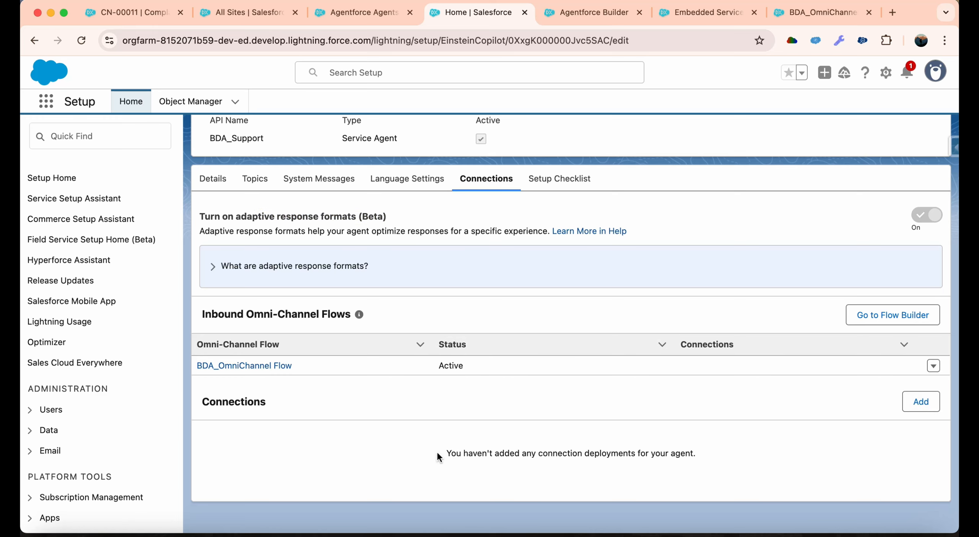
pyautogui.moveTo(445, 455); pyautogui.dragTo(922, 401)
pyautogui.click(925, 400)
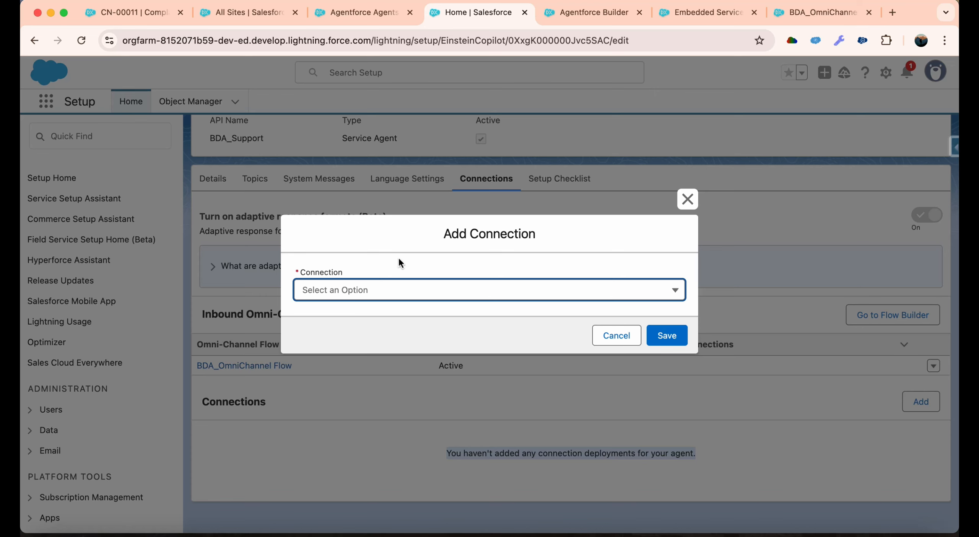
pyautogui.click(398, 290)
pyautogui.click(396, 317)
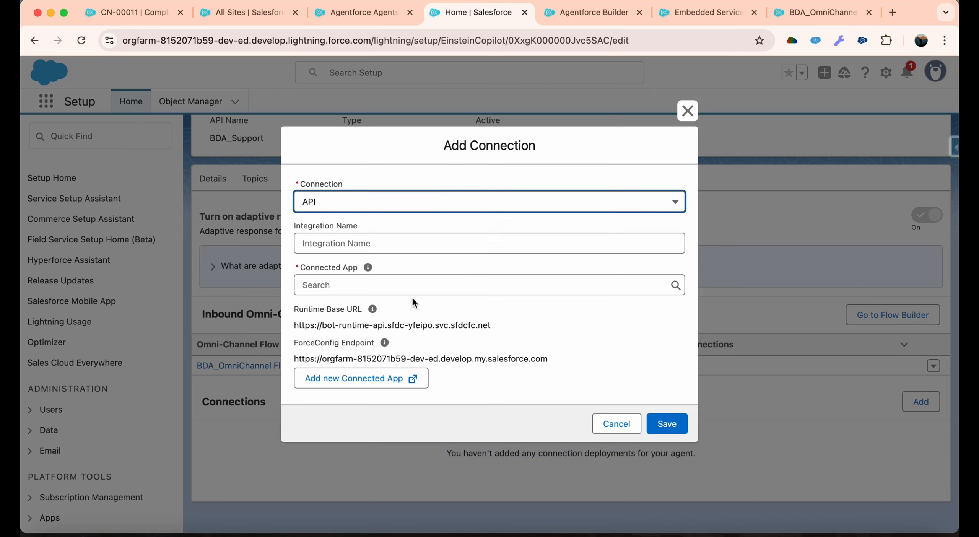
pyautogui.click(406, 287)
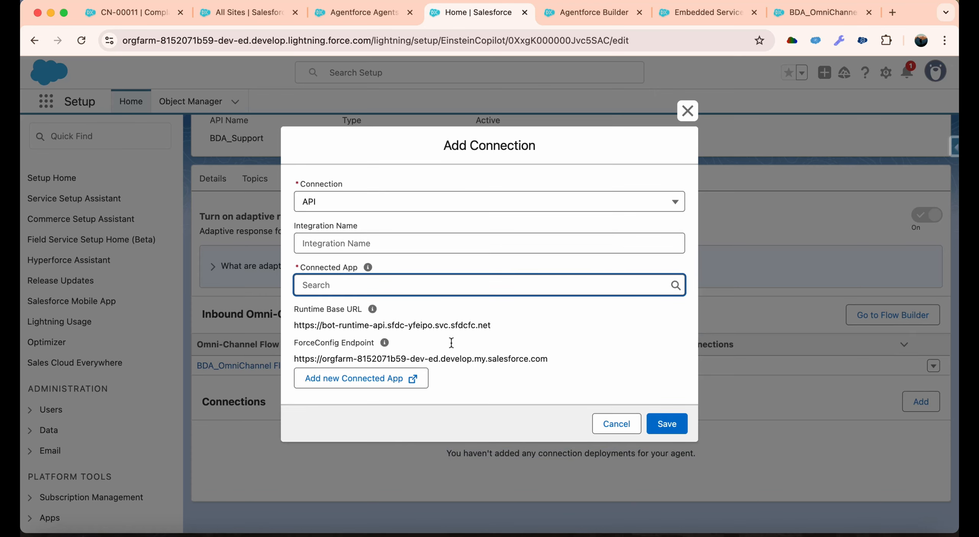
pyautogui.click(616, 424)
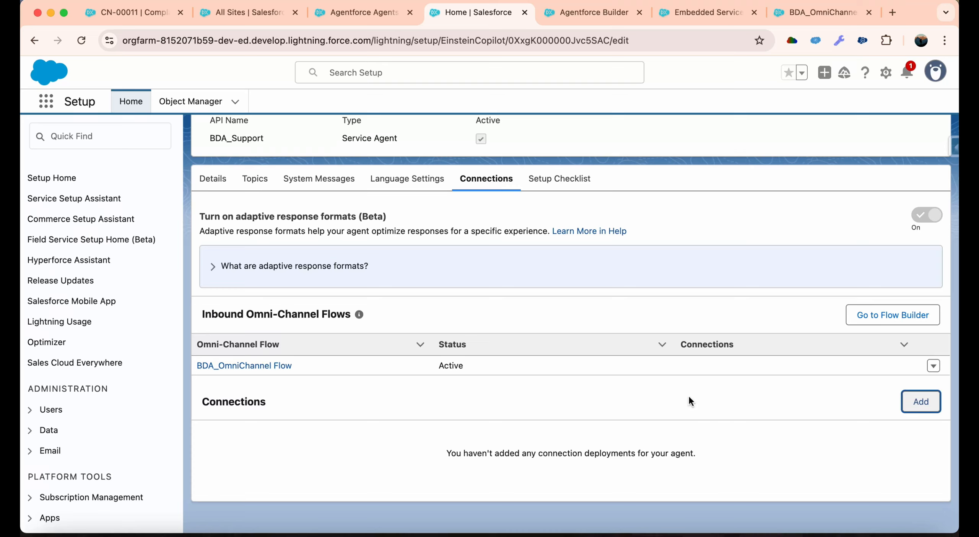
# Return to the BDA_Support_Agent Embedded Service deployment settings, look through its configuration options and publish the deployment.
pyautogui.scroll(3, 688, 398)
pyautogui.click(368, 19)
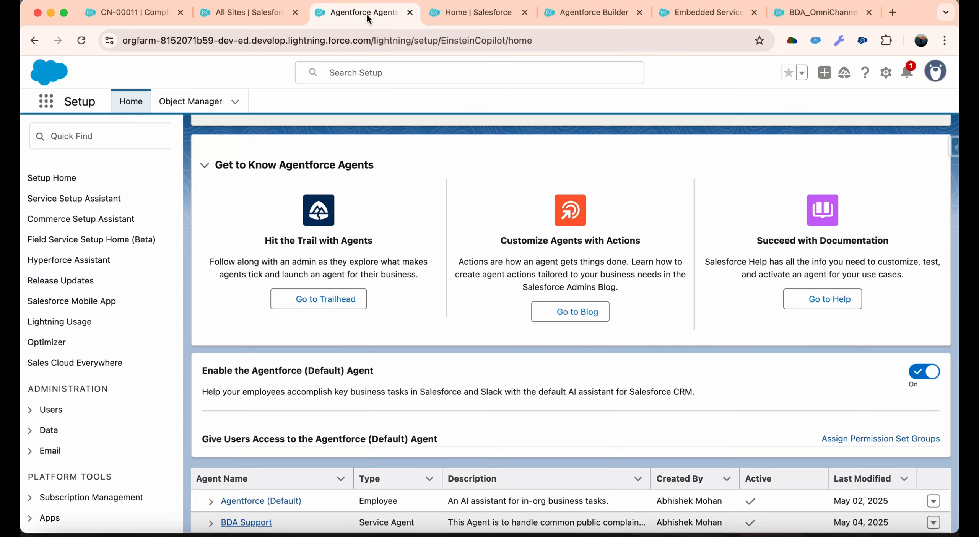
pyautogui.click(272, 15)
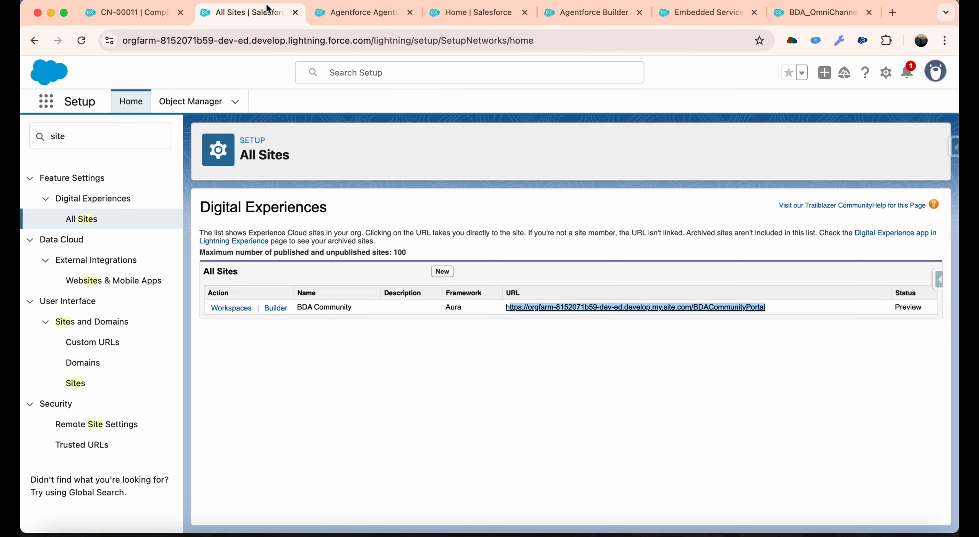
pyautogui.click(597, 8)
pyautogui.click(683, 14)
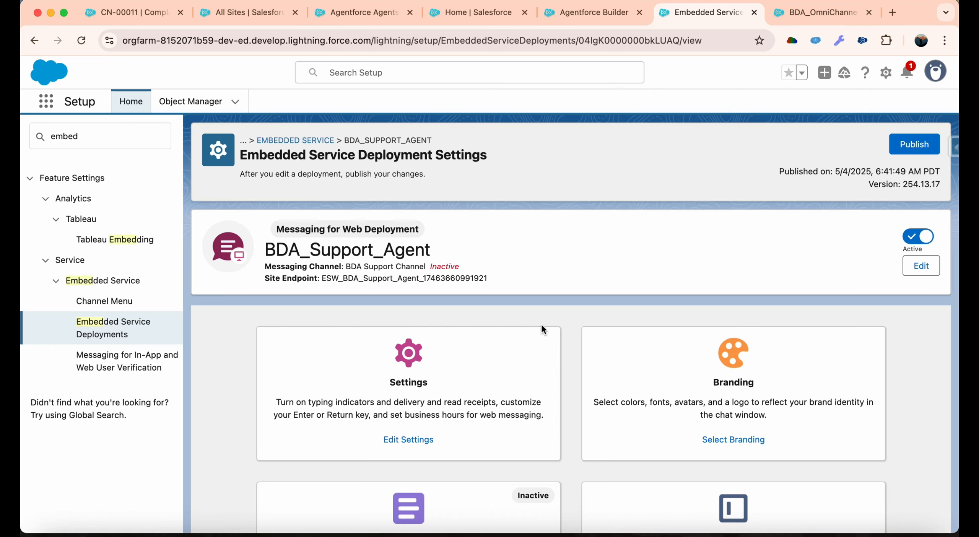
pyautogui.scroll(-10, 543, 329)
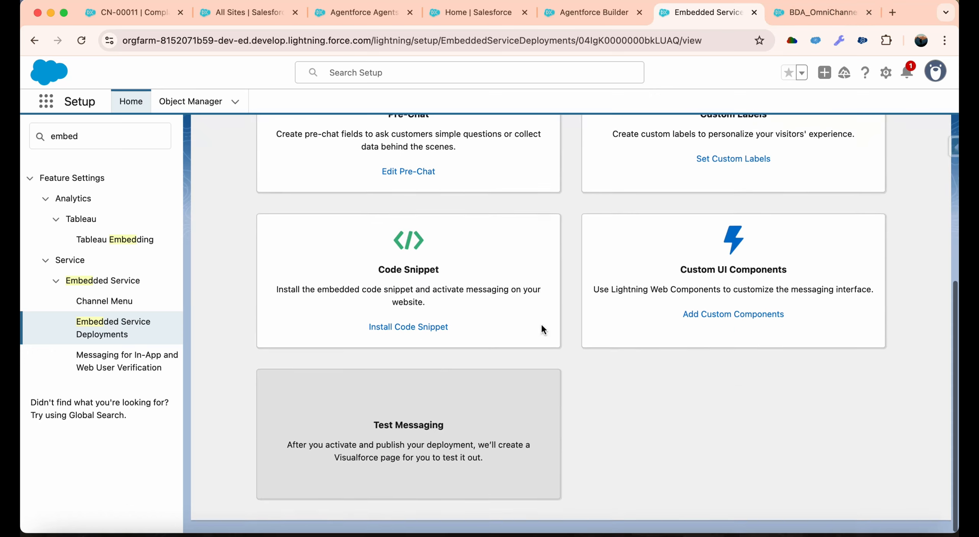
pyautogui.scroll(10, 542, 325)
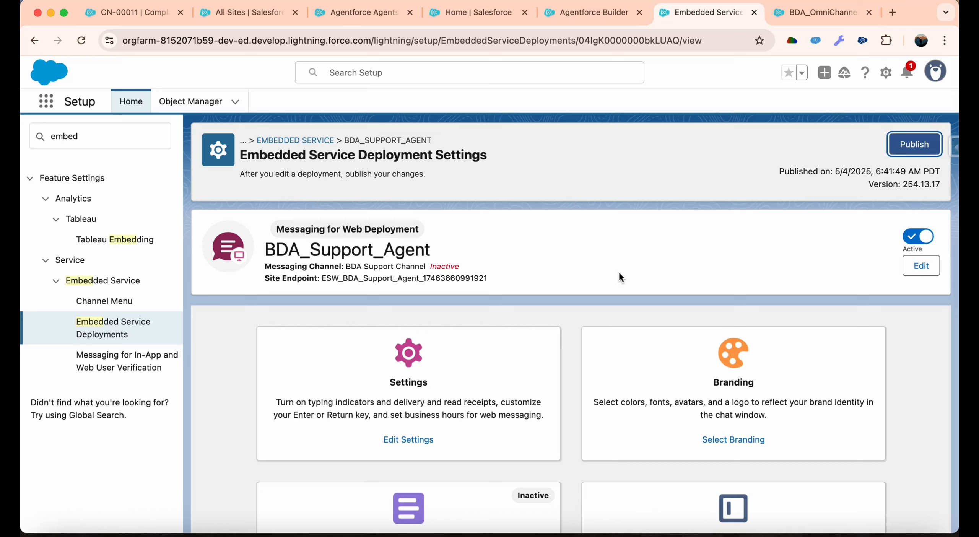
pyautogui.scroll(-7, 619, 271)
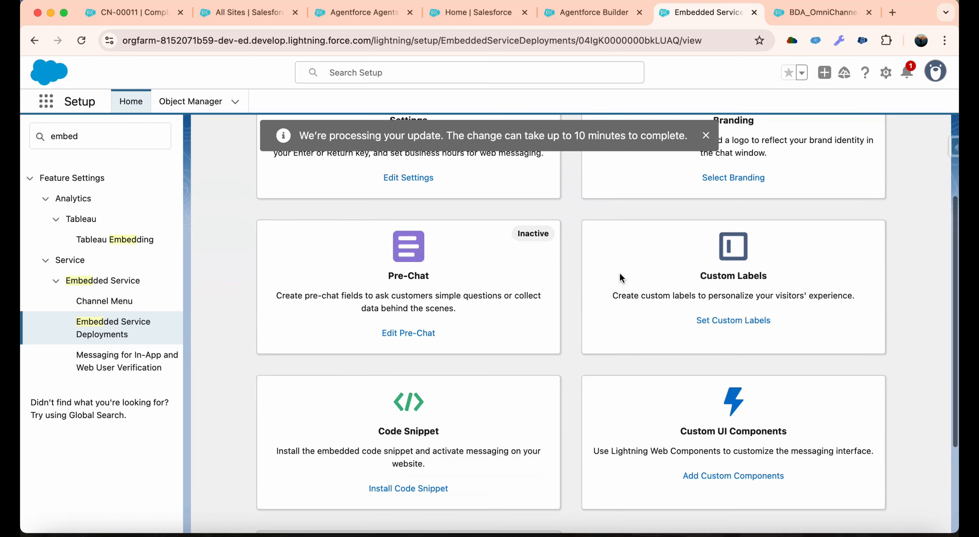
pyautogui.scroll(-4, 620, 271)
pyautogui.scroll(11, 619, 271)
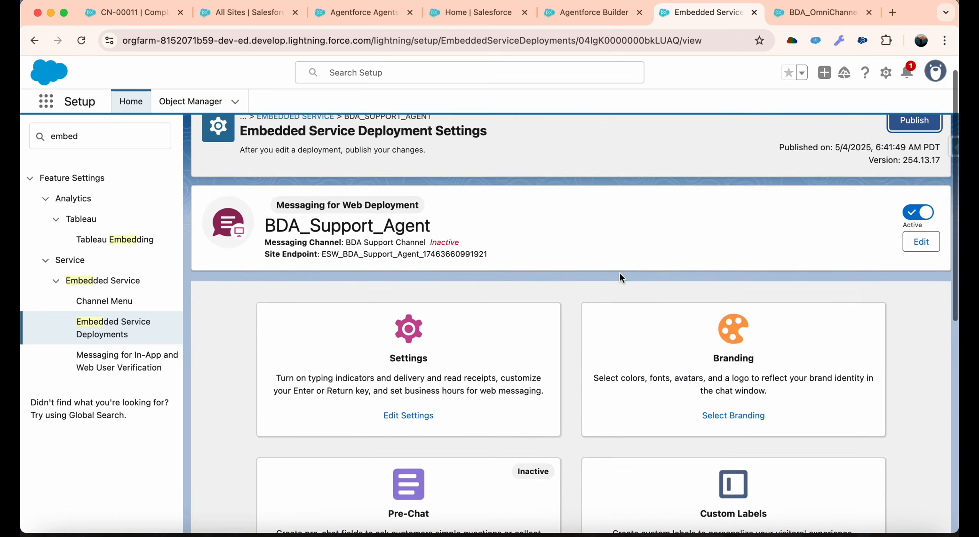
pyautogui.scroll(1, 619, 272)
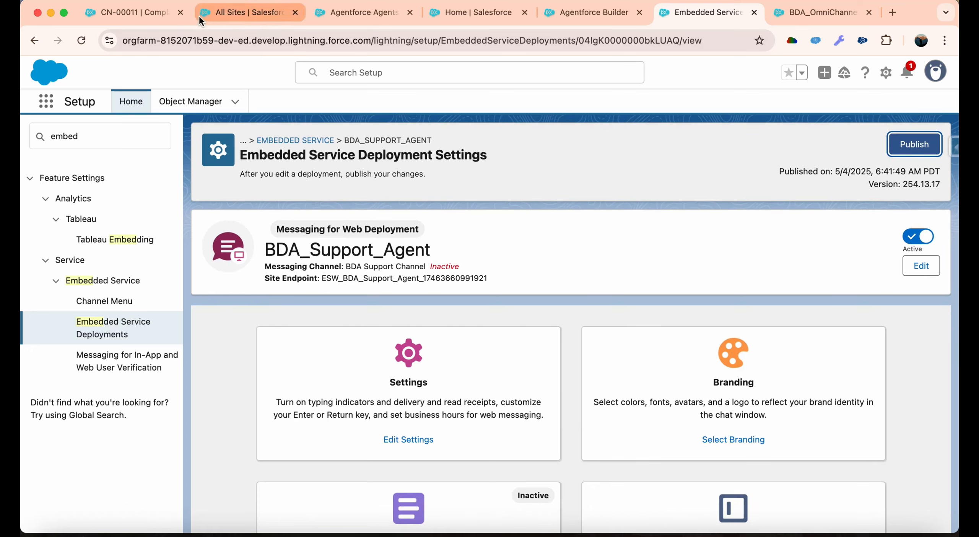
# Open the BDA Community site's workspaces from the All Sites list and go to its Administration settings.
pyautogui.click(245, 14)
pyautogui.click(370, 17)
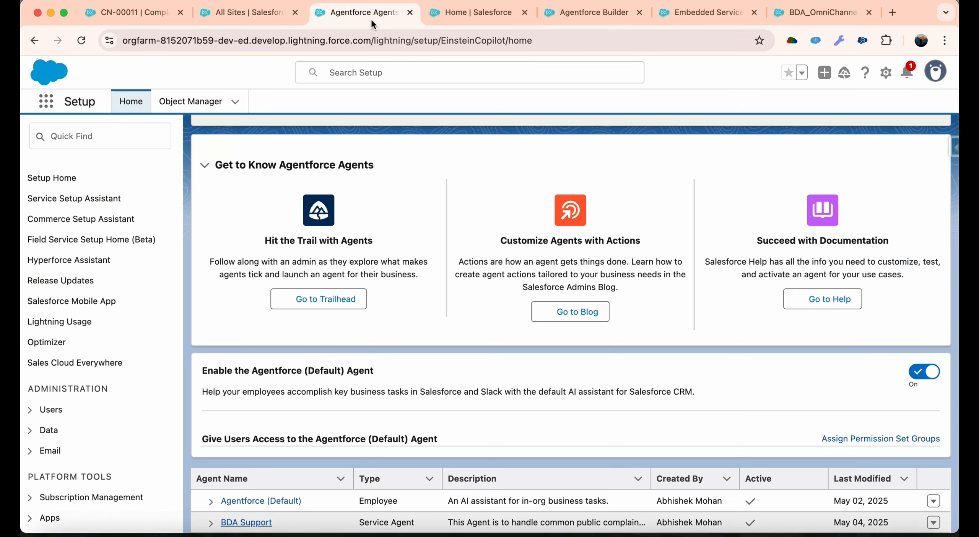
pyautogui.click(852, 13)
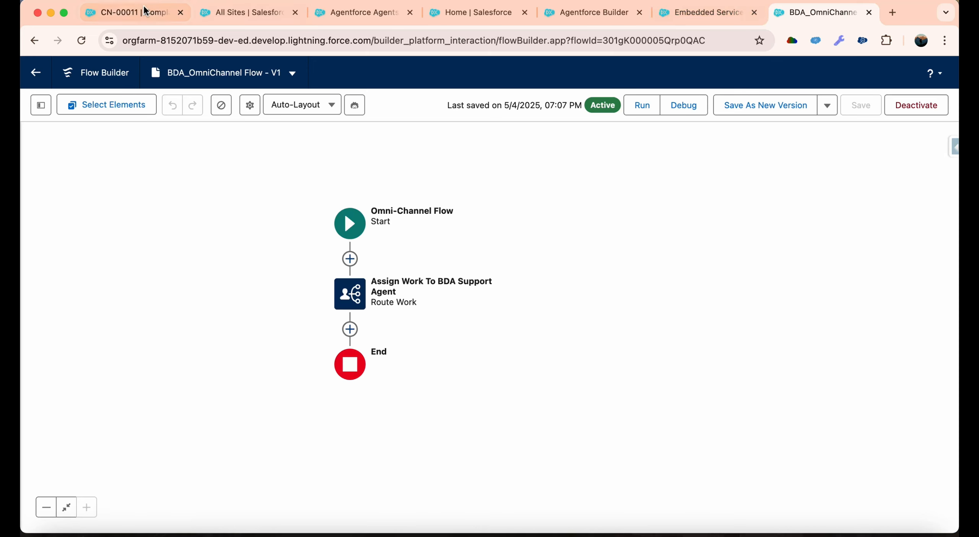
pyautogui.click(217, 13)
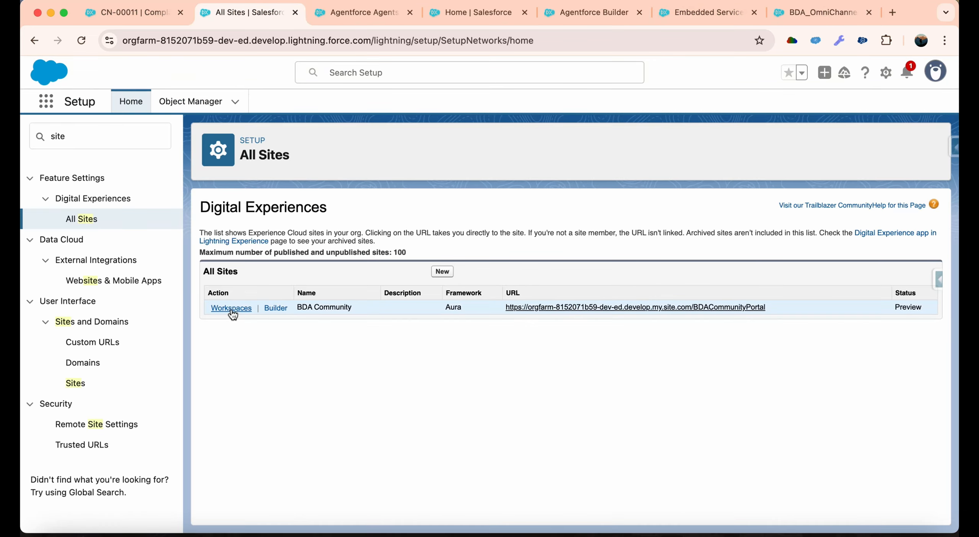
pyautogui.click(234, 310)
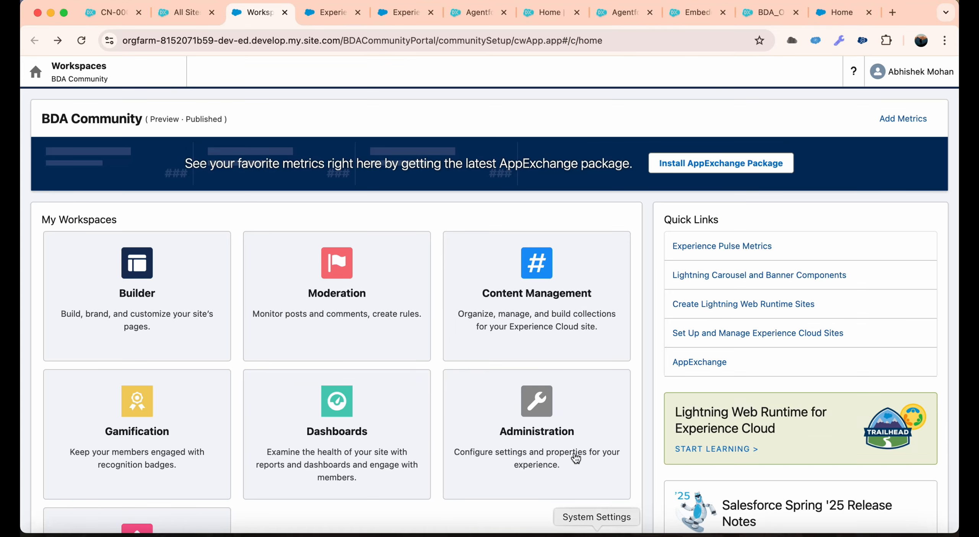
pyautogui.click(572, 453)
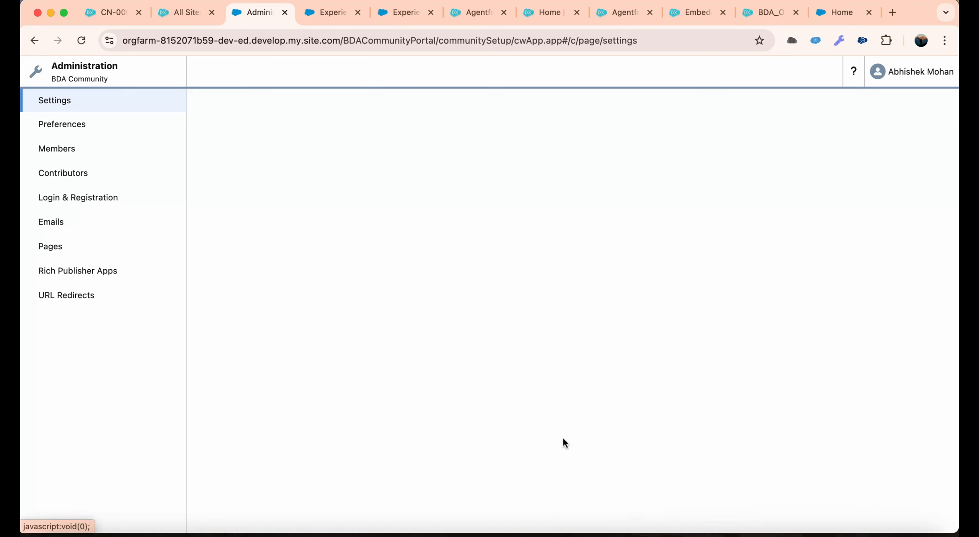
# Activate the BDA Community Experience Cloud site and open it in the site Builder.
pyautogui.click(458, 260)
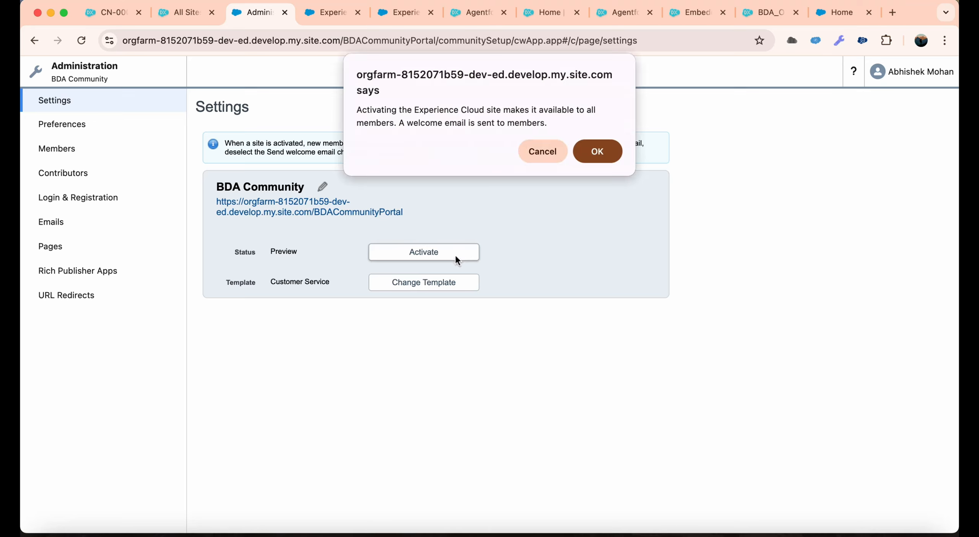
pyautogui.click(598, 151)
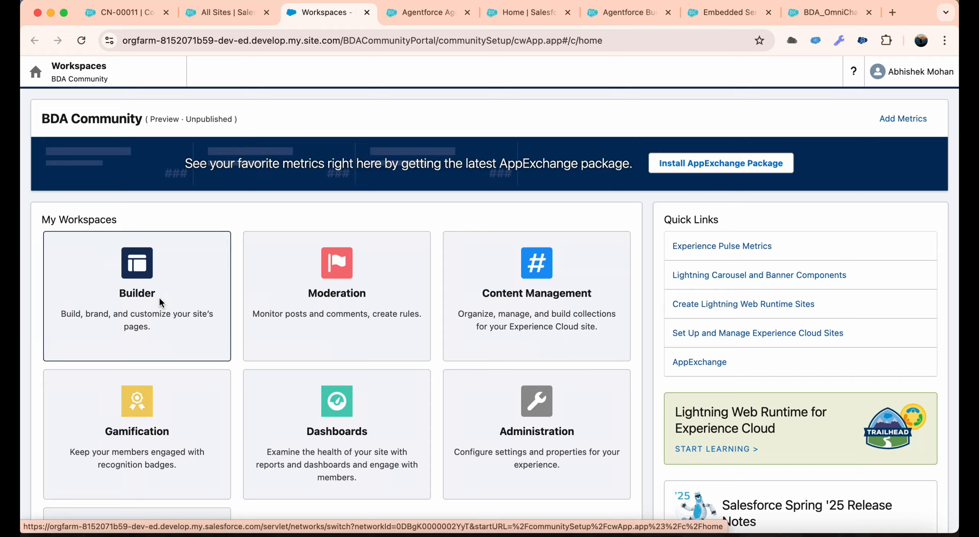
pyautogui.click(160, 299)
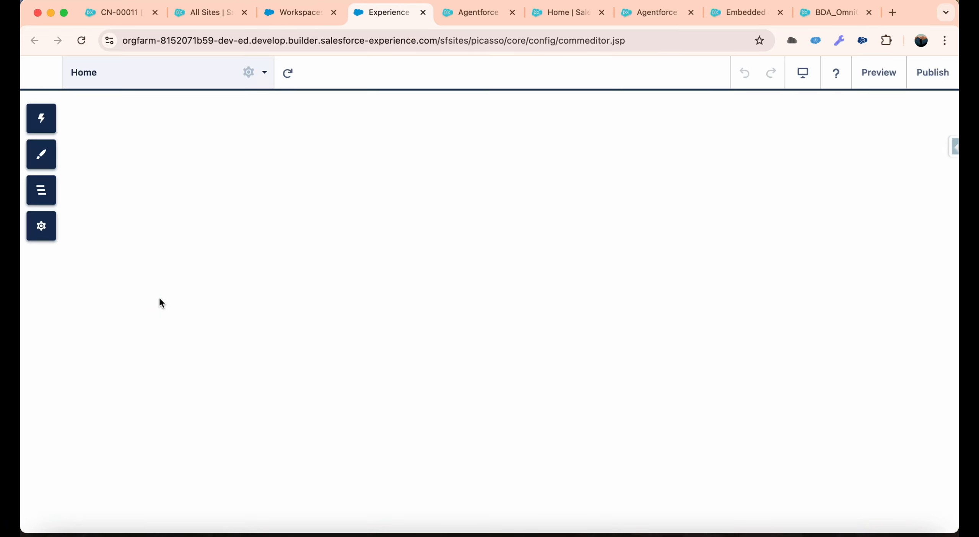
# Add an Embedded Messaging component to the Home page, directly below the welcome text.
pyautogui.click(52, 117)
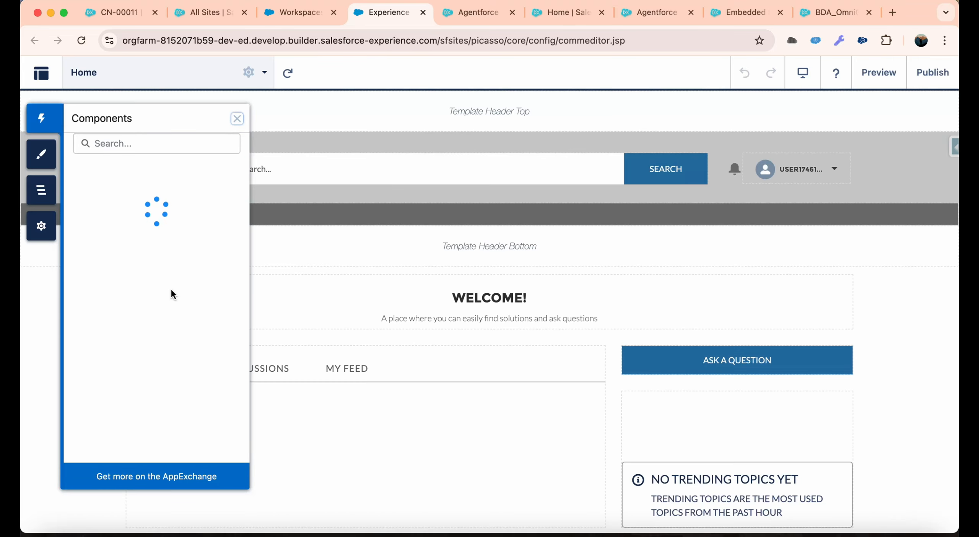
pyautogui.scroll(-15, 171, 291)
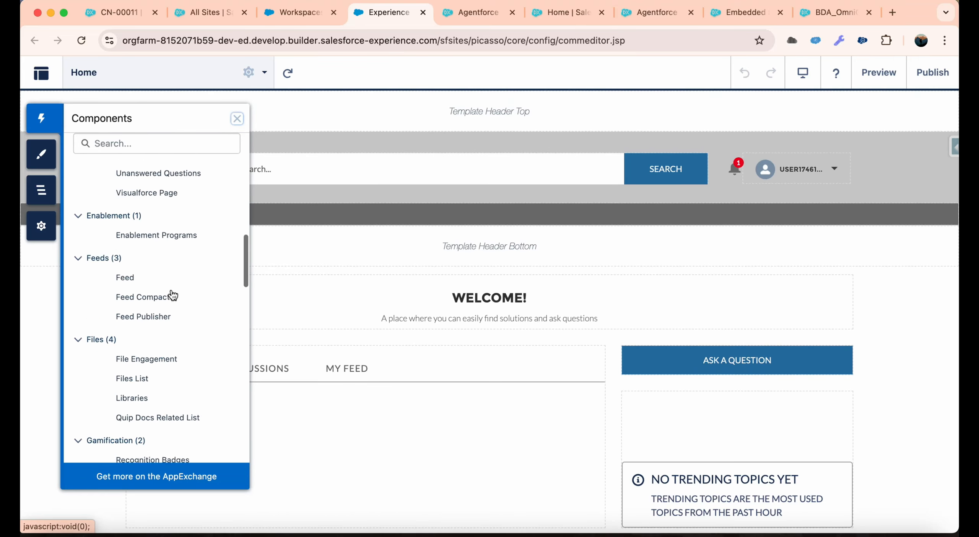
pyautogui.scroll(-8, 172, 295)
pyautogui.scroll(9, 173, 295)
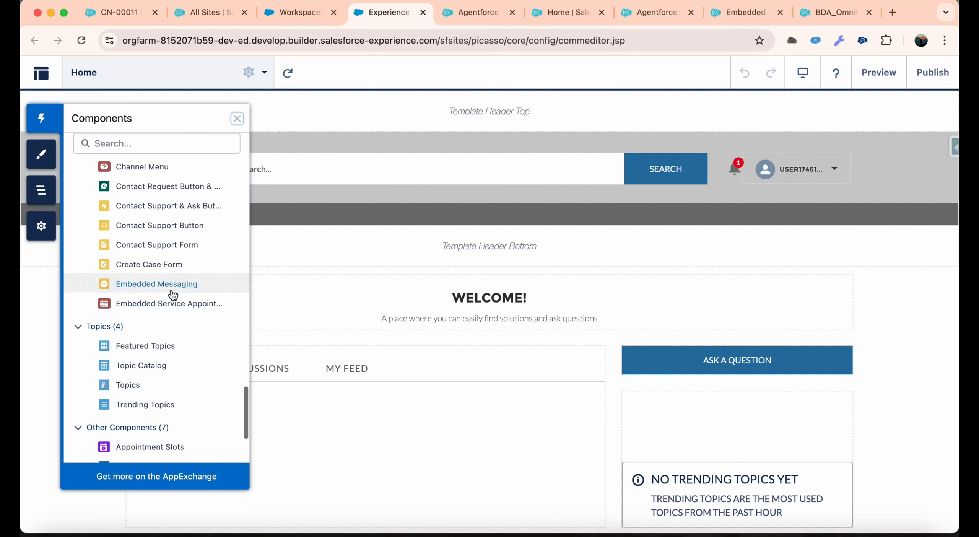
pyautogui.scroll(8, 173, 295)
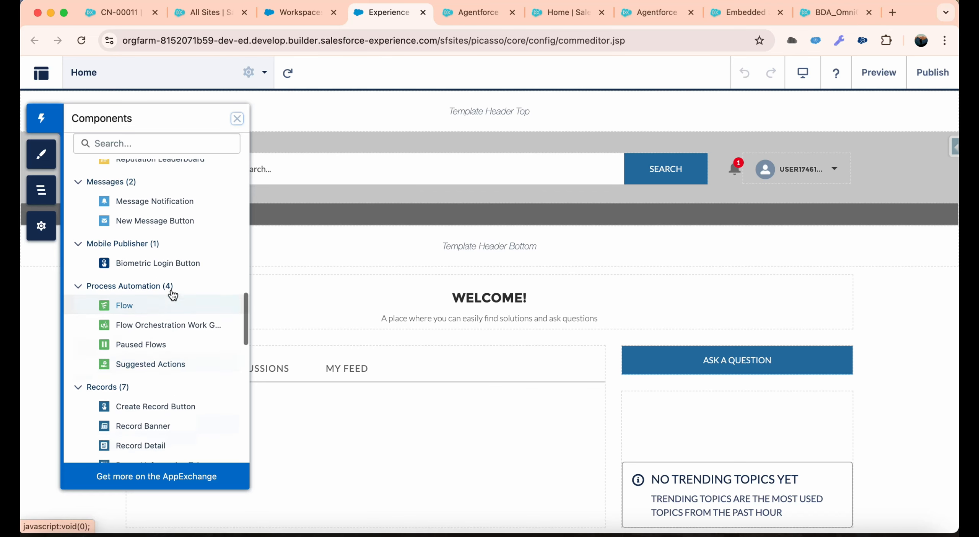
pyautogui.scroll(7, 170, 292)
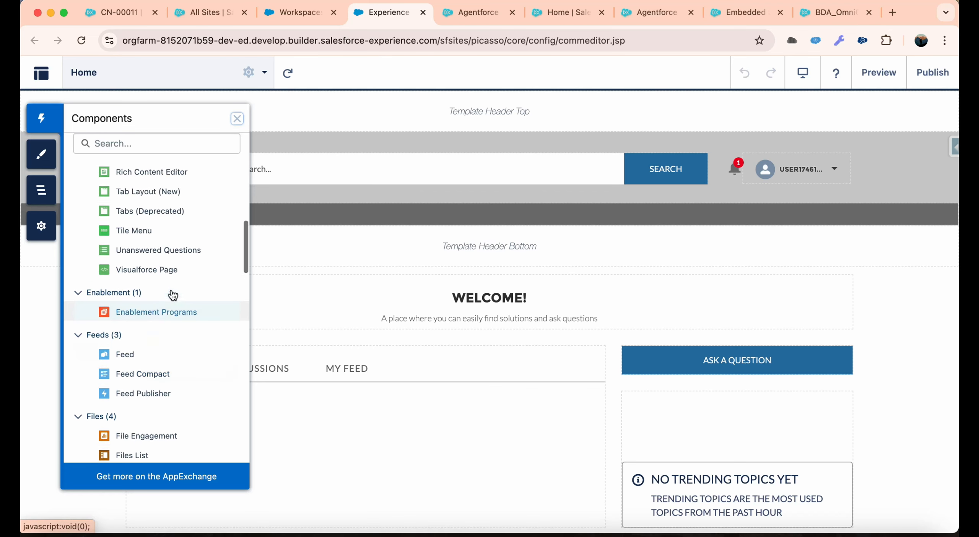
pyautogui.scroll(-18, 171, 292)
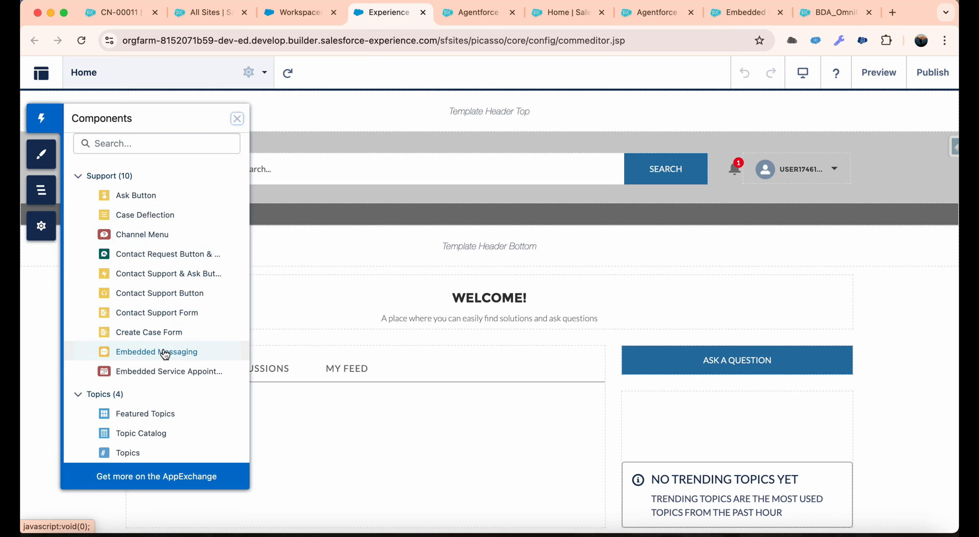
pyautogui.moveTo(165, 354); pyautogui.dragTo(796, 321)
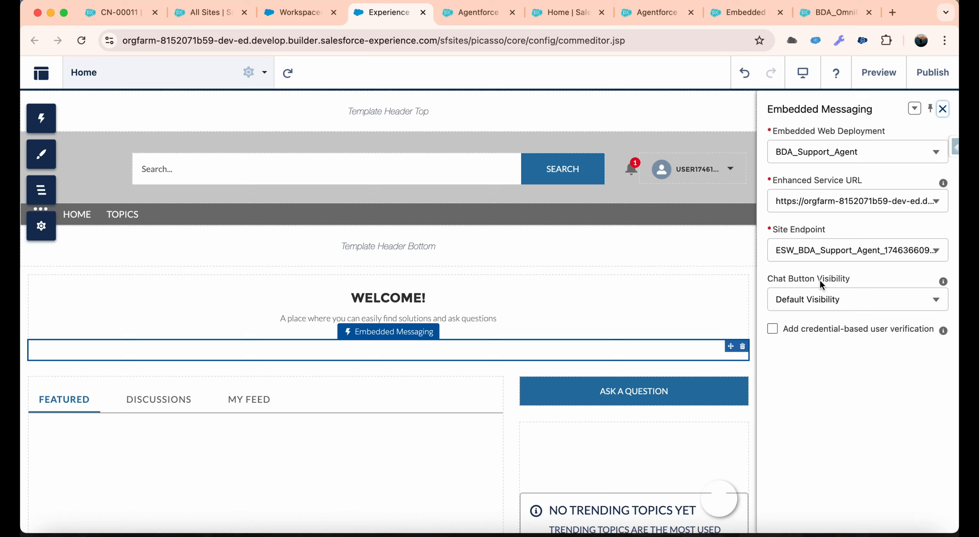
# Set the Embedded Messaging component's chat button visibility to Always Visible and close its properties.
pyautogui.click(810, 302)
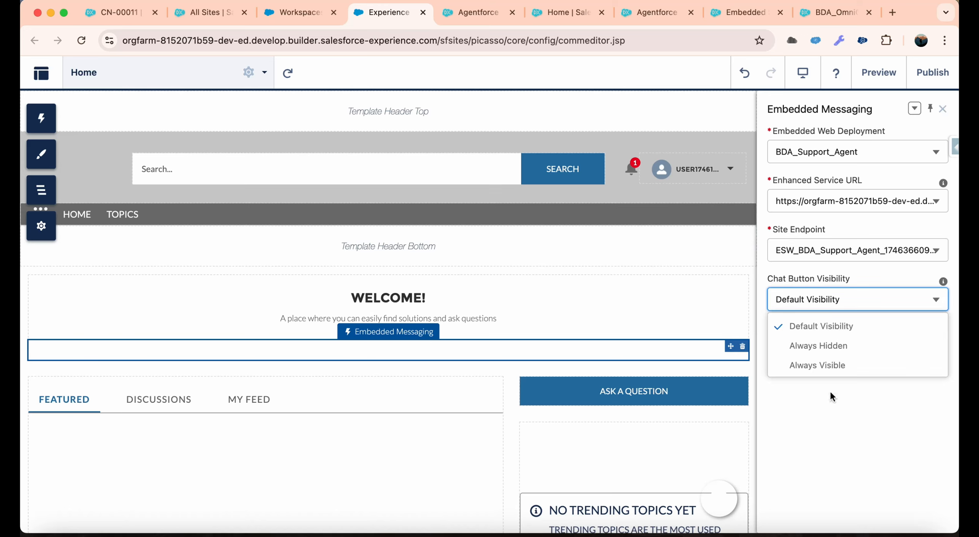
pyautogui.click(833, 367)
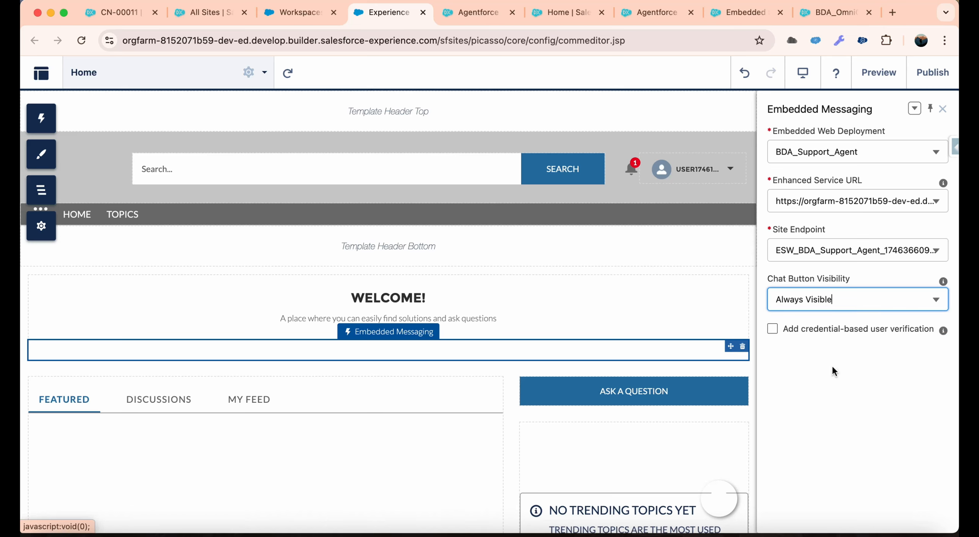
pyautogui.click(747, 251)
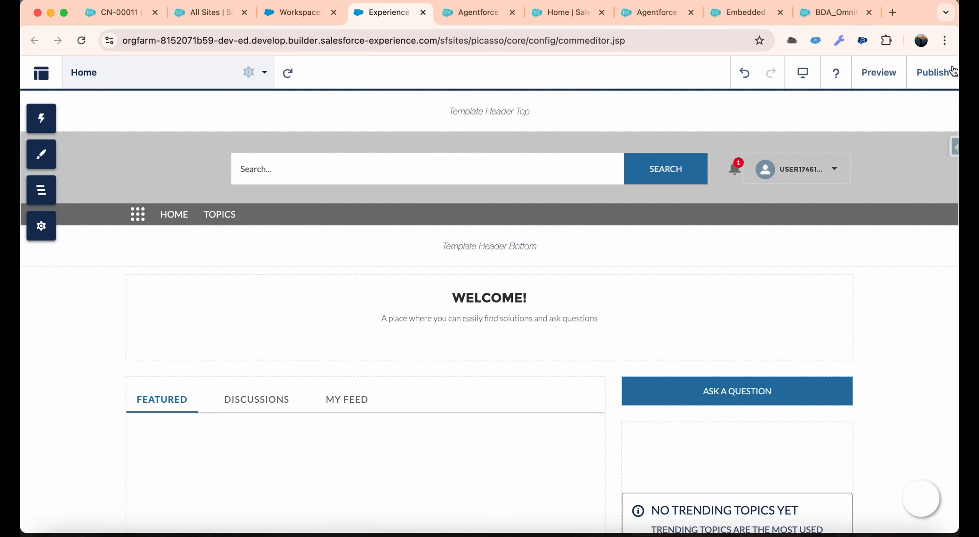
# Publish the BDA Community site without a publication description and read the publishing notice.
pyautogui.click(939, 73)
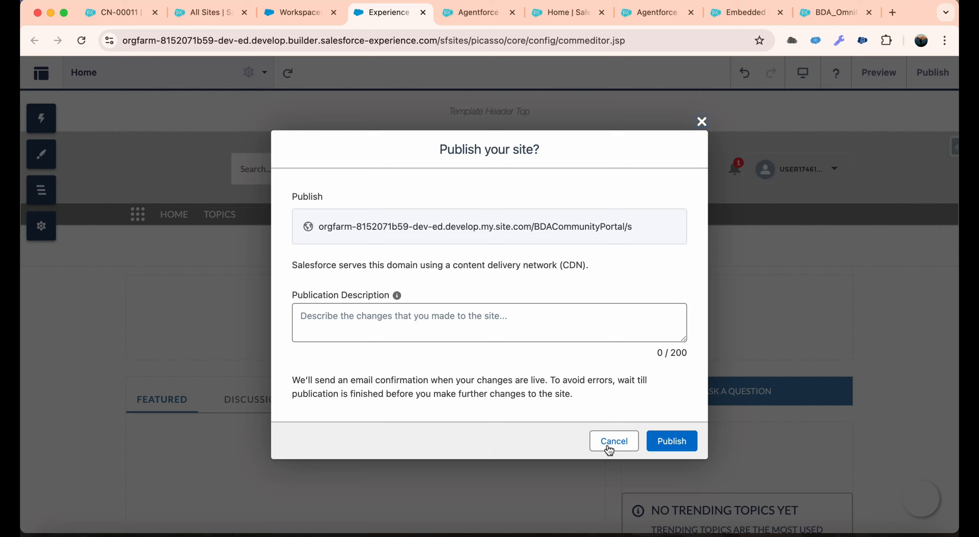
pyautogui.click(671, 441)
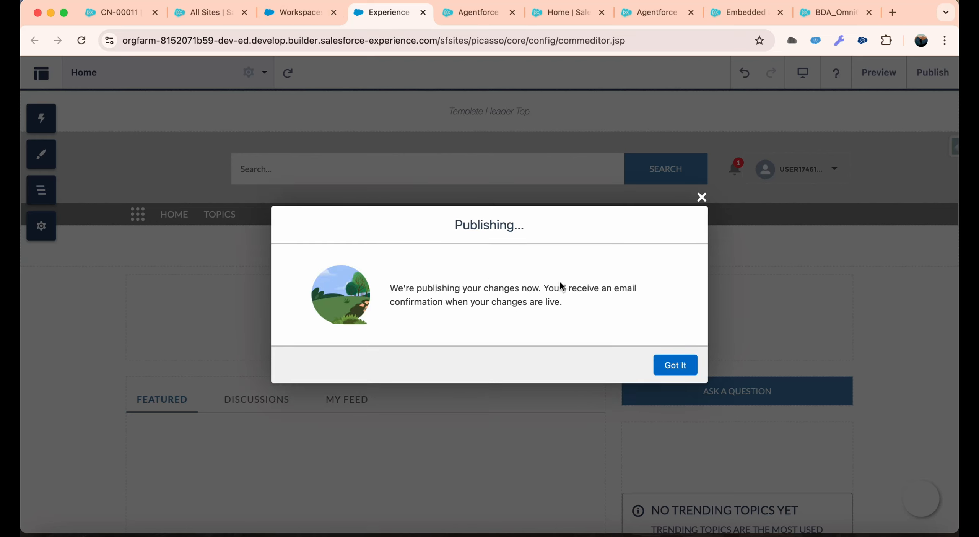
pyautogui.moveTo(421, 285); pyautogui.dragTo(585, 301)
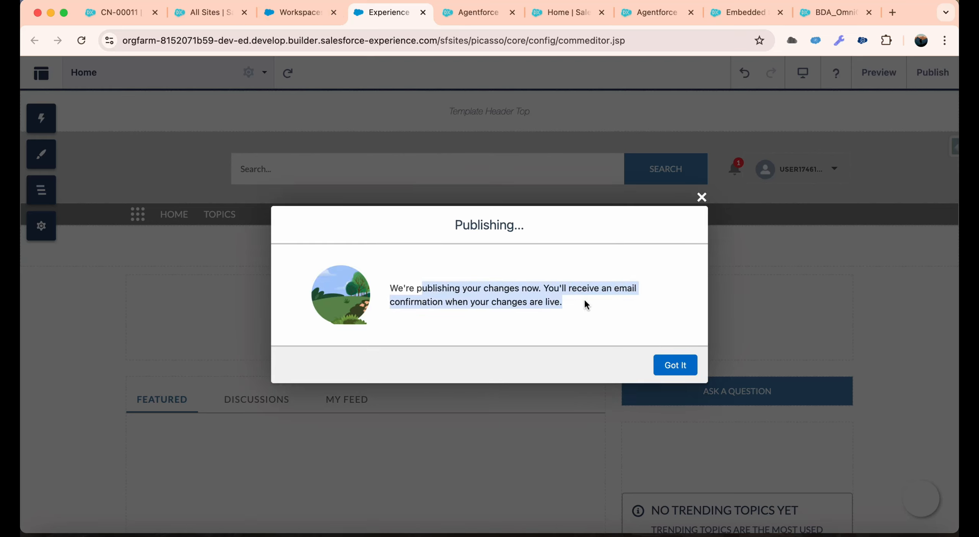
pyautogui.click(585, 301)
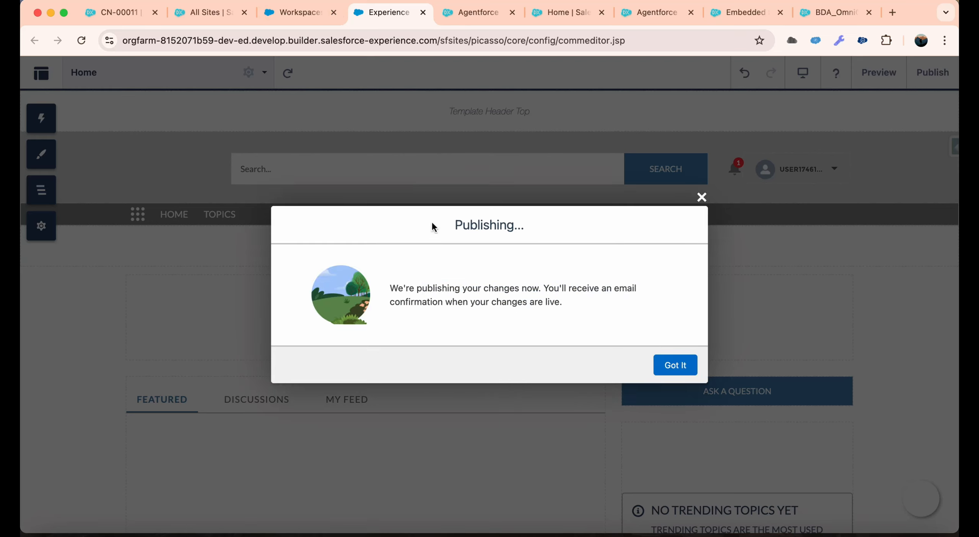
# Return to the BDA_Support_Agent Embedded Service deployment, look over its configuration sections and open its Settings for editing.
pyautogui.click(304, 17)
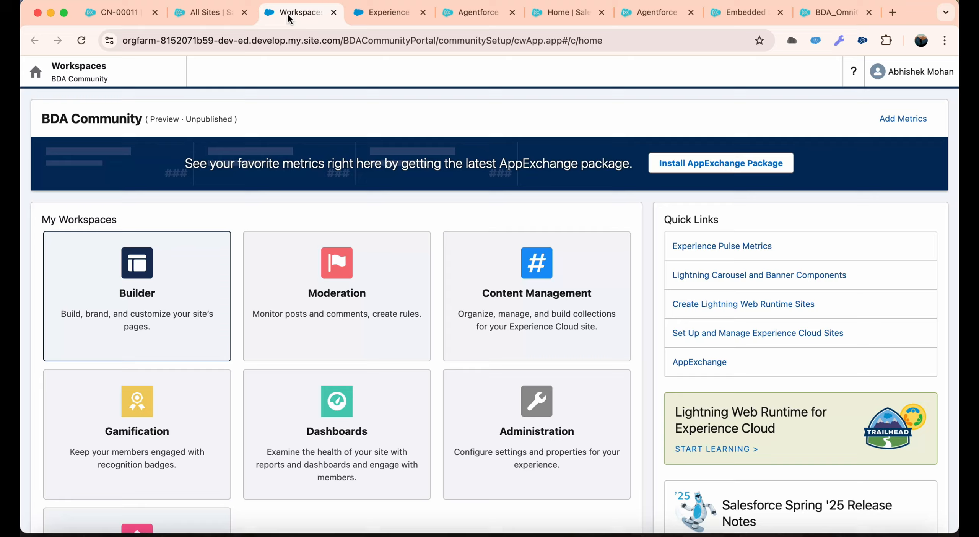
pyautogui.click(475, 18)
pyautogui.click(745, 13)
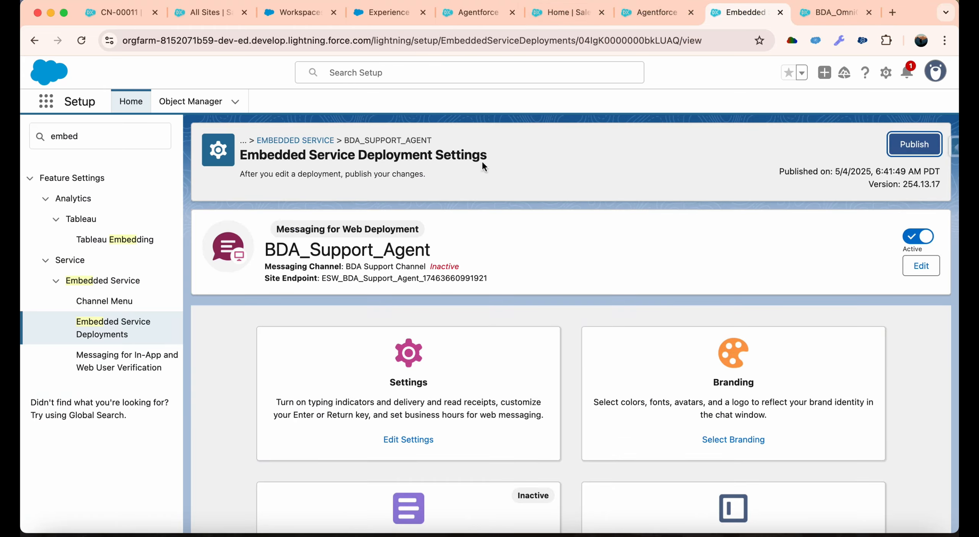
pyautogui.scroll(-3, 298, 233)
pyautogui.scroll(-10, 297, 232)
pyautogui.scroll(12, 298, 233)
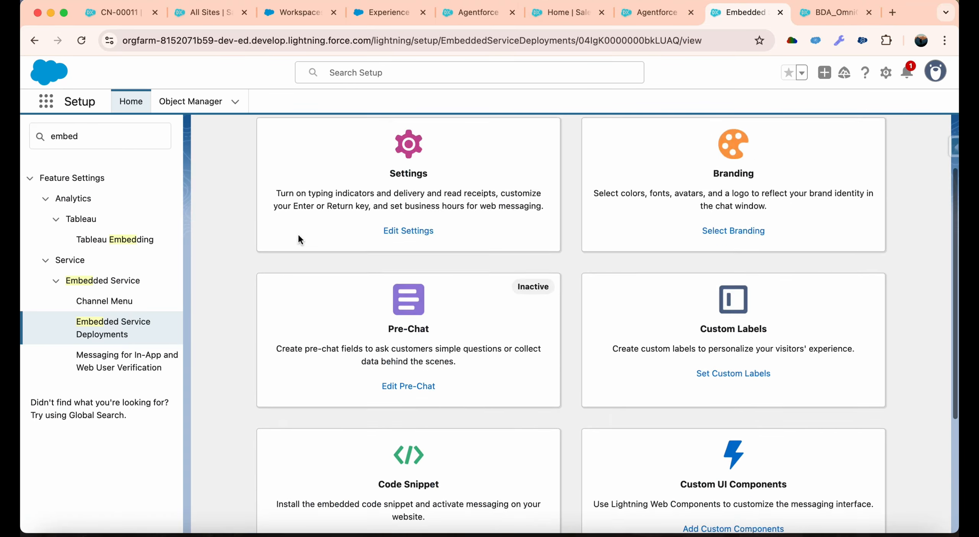
pyautogui.click(408, 440)
# Enable delivery receipts, read receipts, typing indicators, the emoji keyboard and Enter/Return for a new line, leaving pre-chat Terms and Conditions off.
pyautogui.click(309, 229)
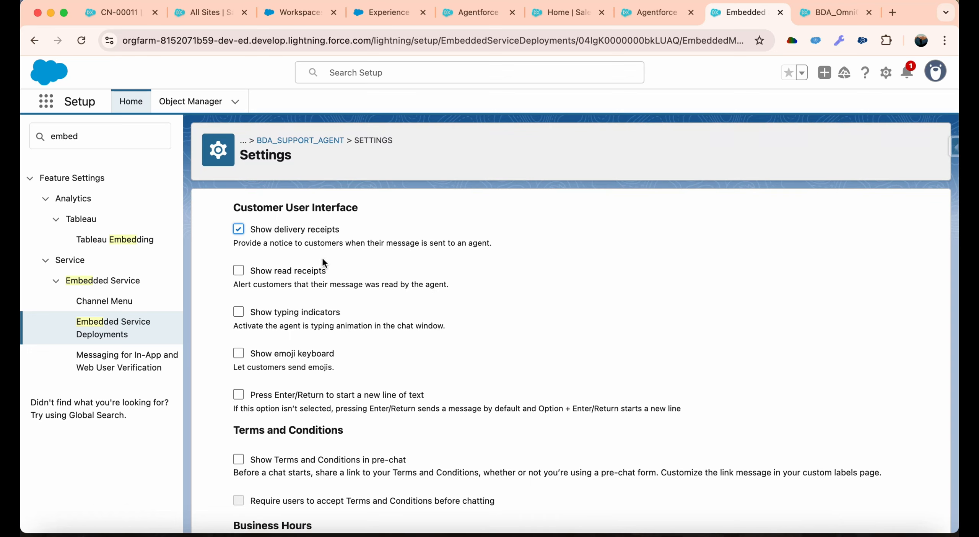
pyautogui.click(303, 274)
pyautogui.scroll(-3, 324, 341)
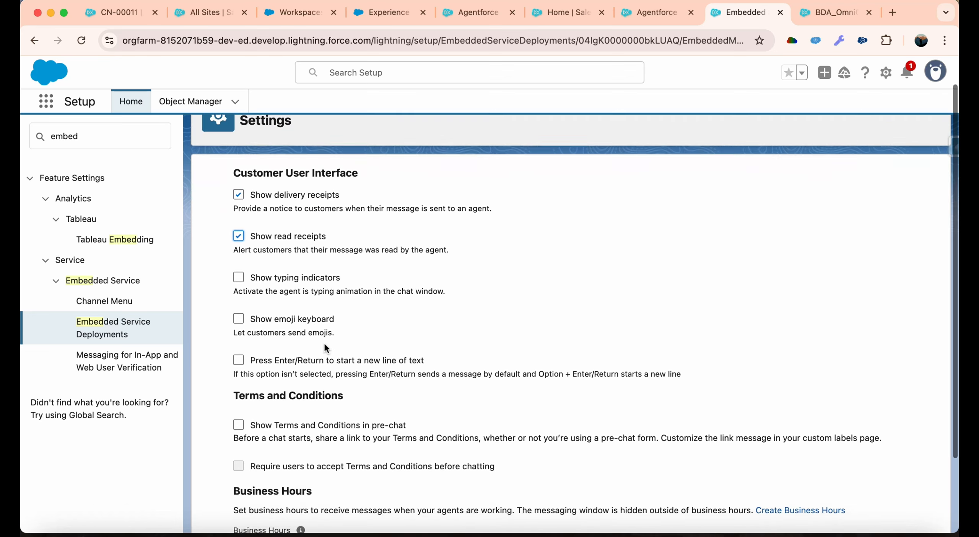
pyautogui.scroll(-2, 340, 379)
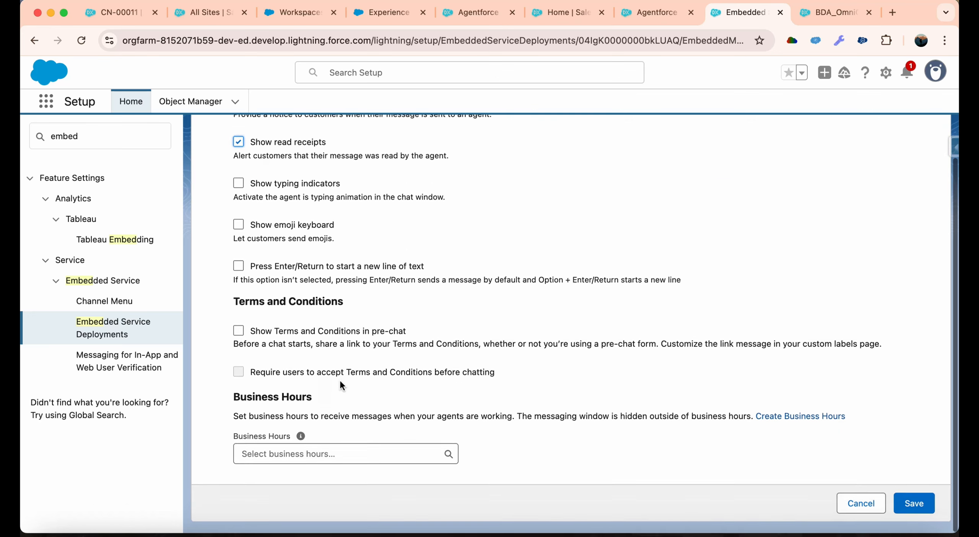
pyautogui.click(293, 339)
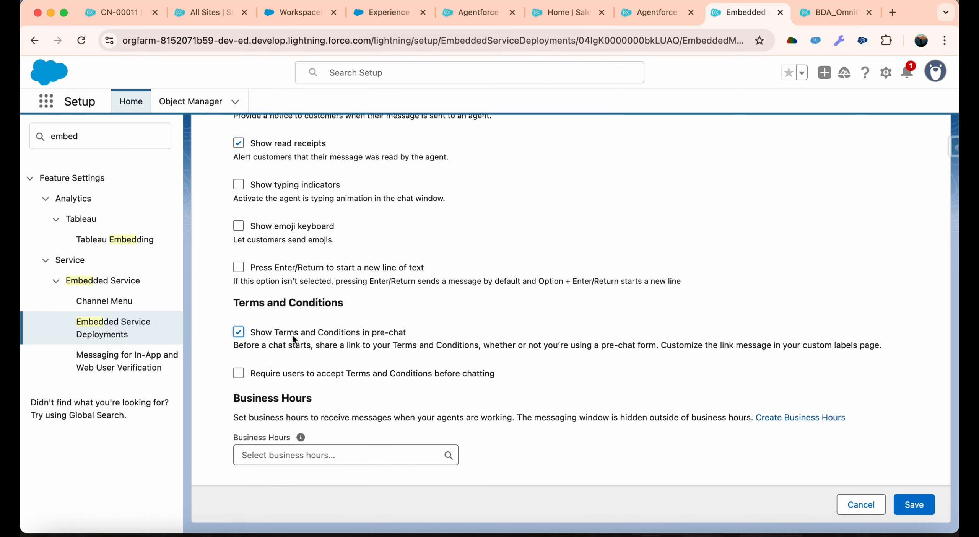
pyautogui.click(294, 339)
pyautogui.scroll(1, 368, 317)
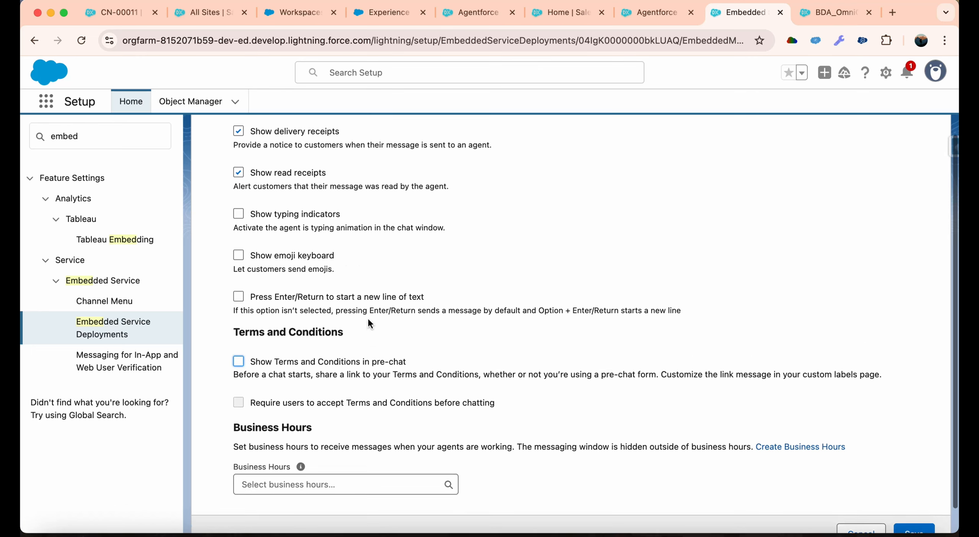
pyautogui.scroll(1, 367, 316)
pyautogui.click(324, 298)
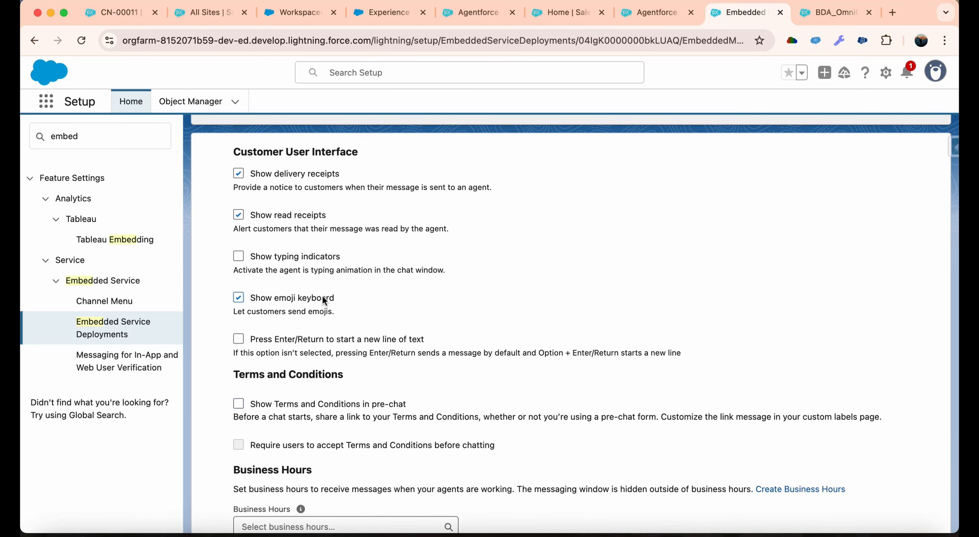
pyautogui.click(288, 257)
pyautogui.scroll(-2, 288, 255)
pyautogui.click(312, 267)
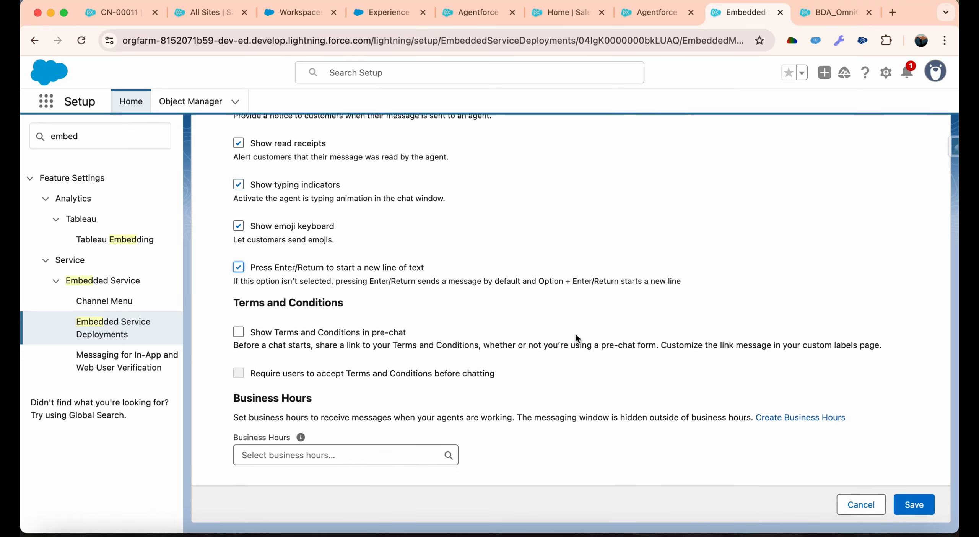
# Examine the Business Hours option and its explanation in the deployment settings.
pyautogui.scroll(-1, 575, 332)
pyautogui.moveTo(278, 418); pyautogui.dragTo(533, 414)
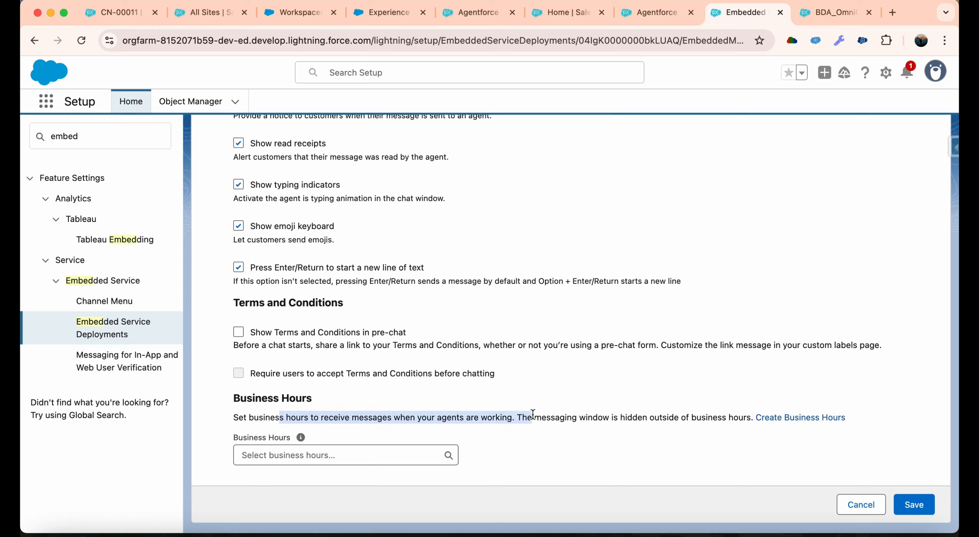
pyautogui.click(479, 426)
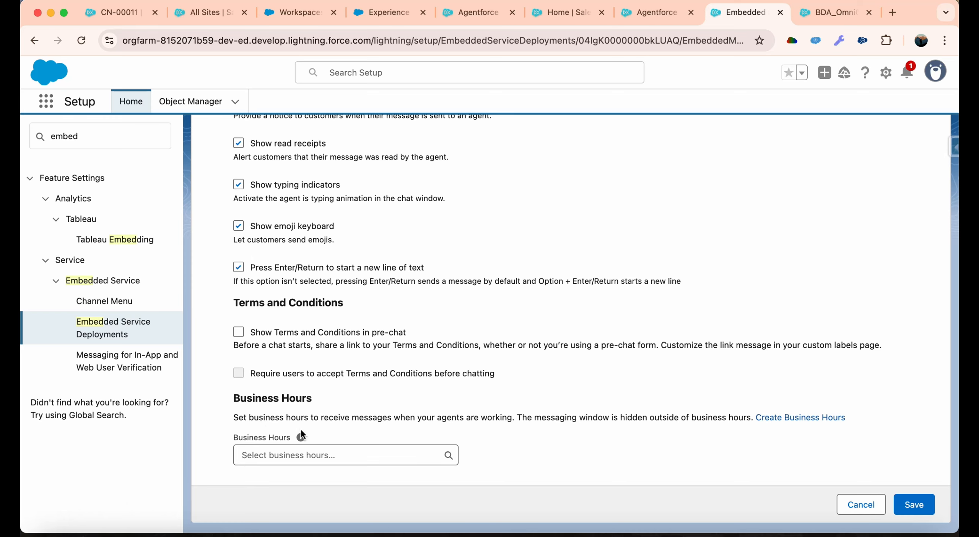
pyautogui.doubleClick(531, 412)
# Go back to the Experience Builder and dismiss the site's publishing notice.
pyautogui.click(836, 12)
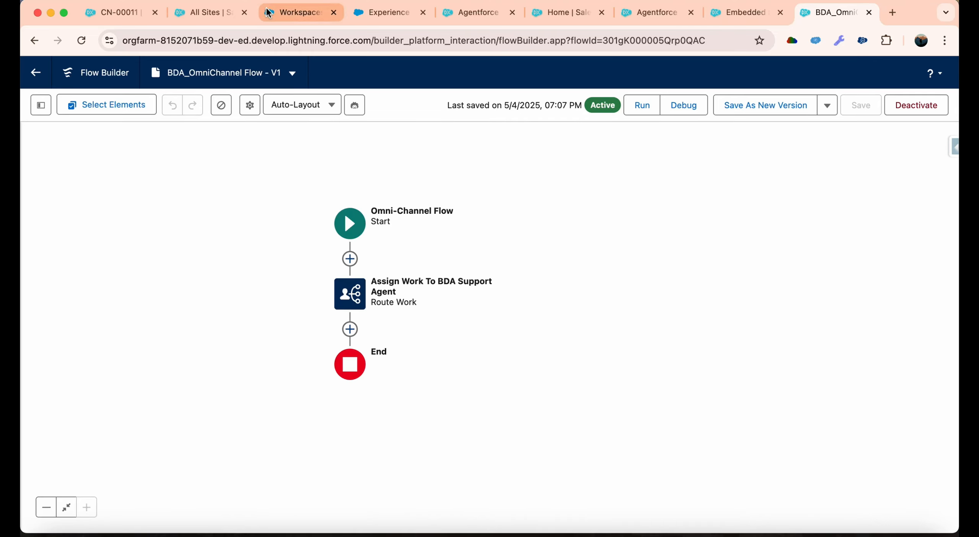
pyautogui.click(217, 16)
pyautogui.click(296, 14)
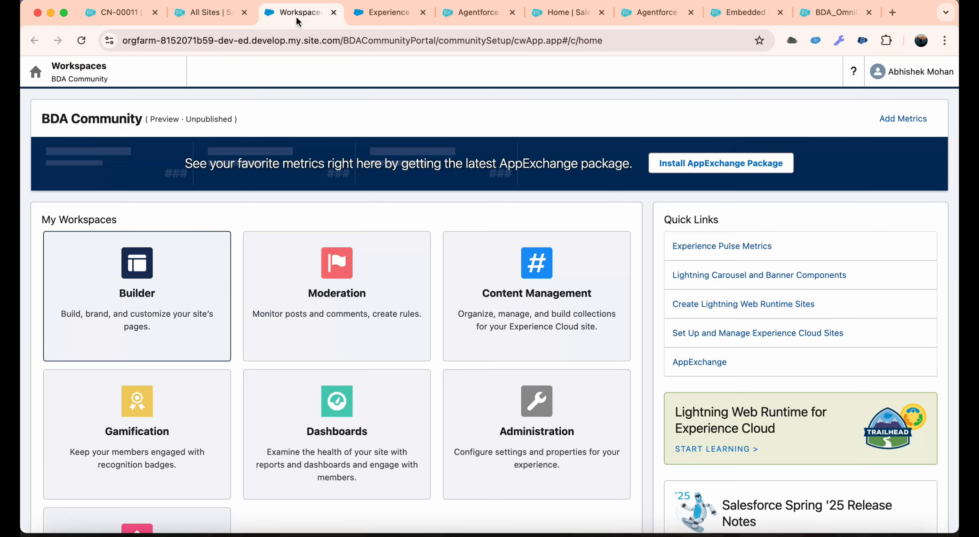
pyautogui.click(409, 10)
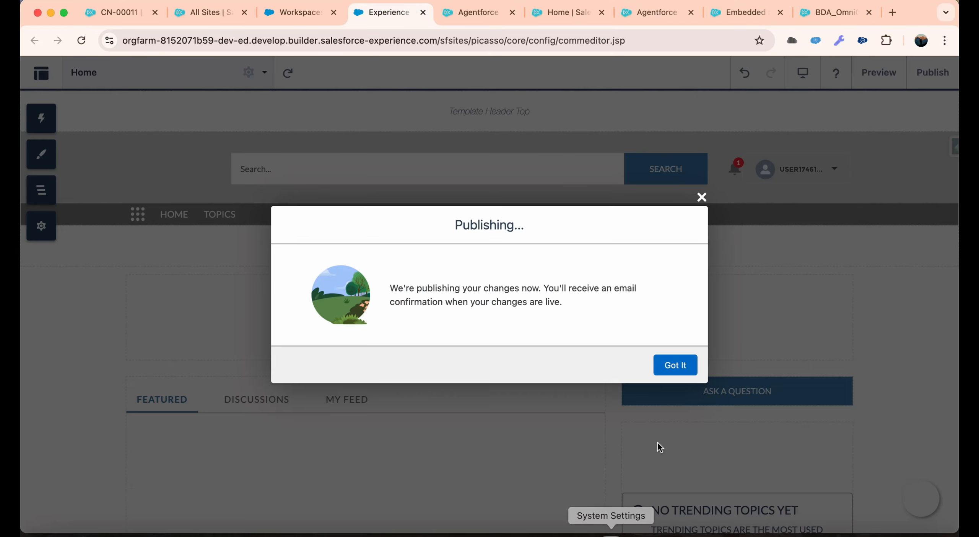
pyautogui.click(682, 368)
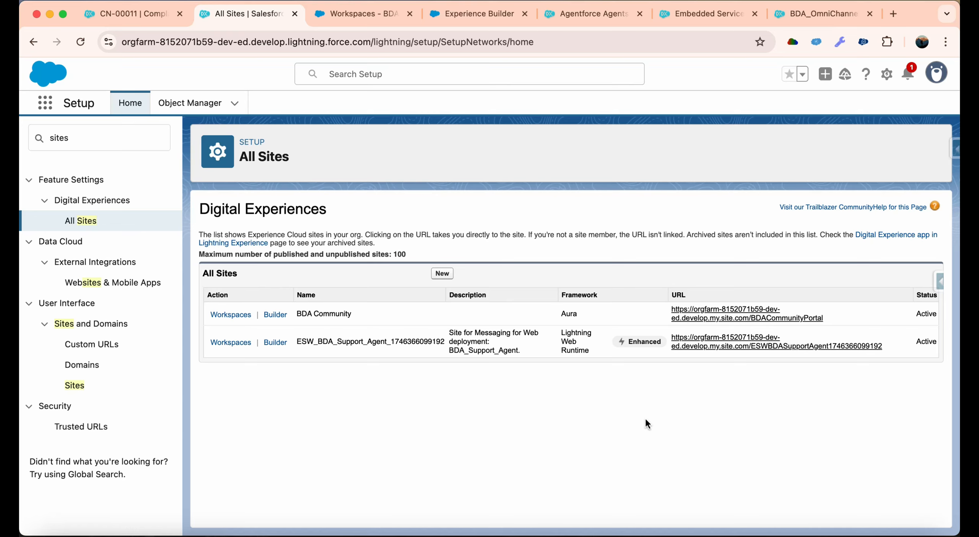
# Open the live BDA Community site from the All Sites list and start a chat with the BDA Support agent.
pyautogui.click(707, 317)
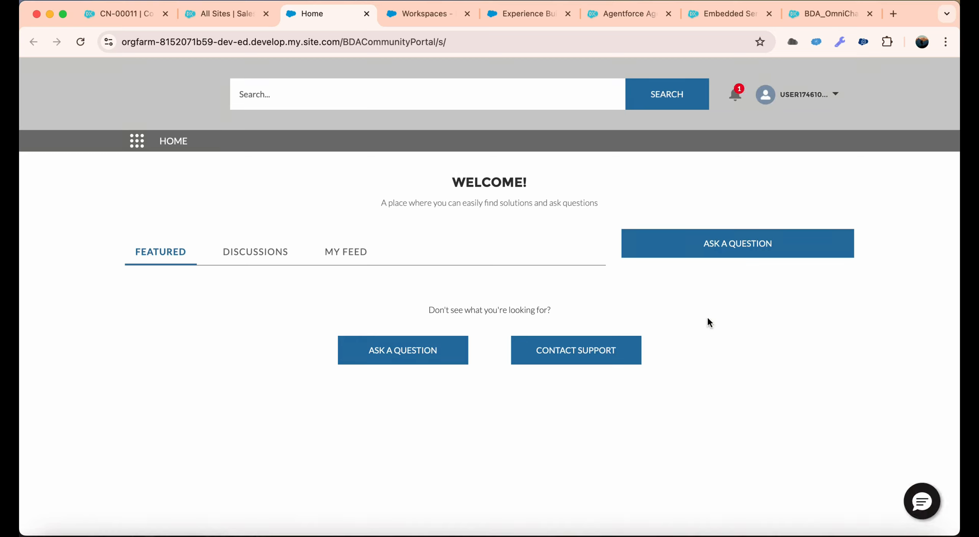
pyautogui.click(922, 500)
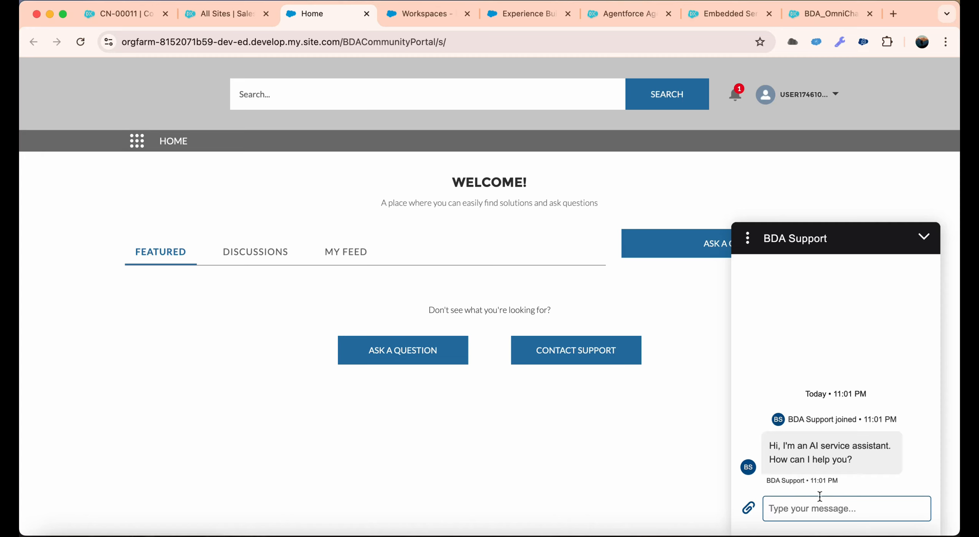
# Greet the BDA Support agent with "Hi" and ask "Can you help with registering a complaint".
pyautogui.write('Hi')
pyautogui.press('Return')
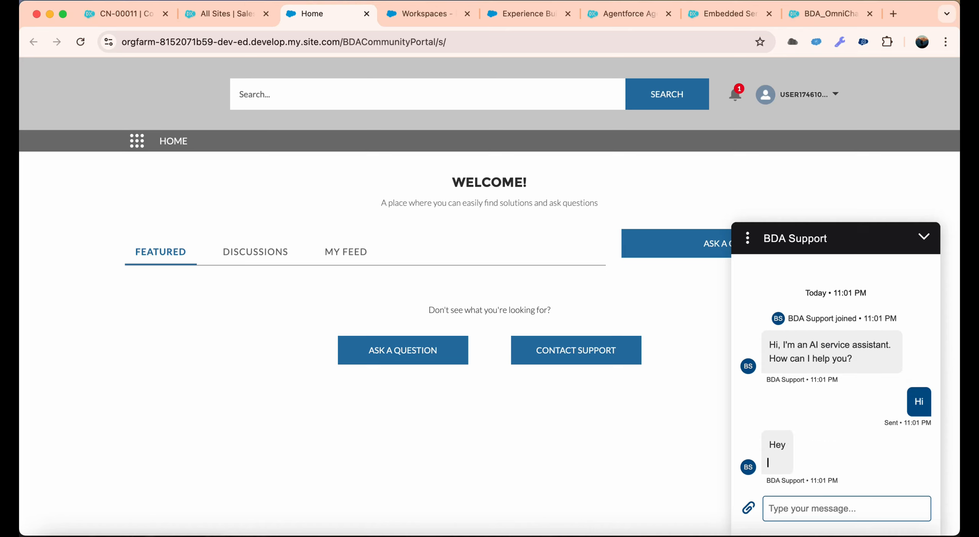
pyautogui.write('Ca')
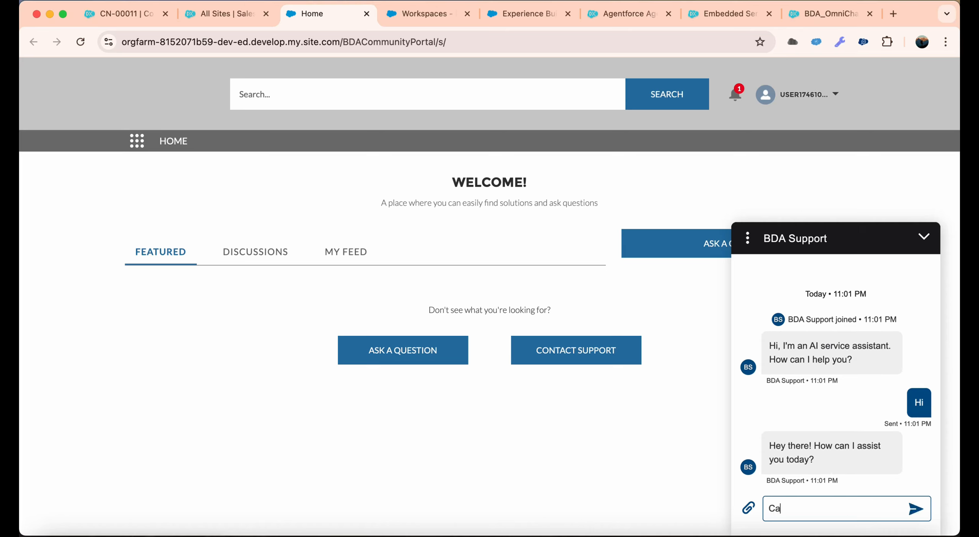
pyautogui.write('n you help with registering a c')
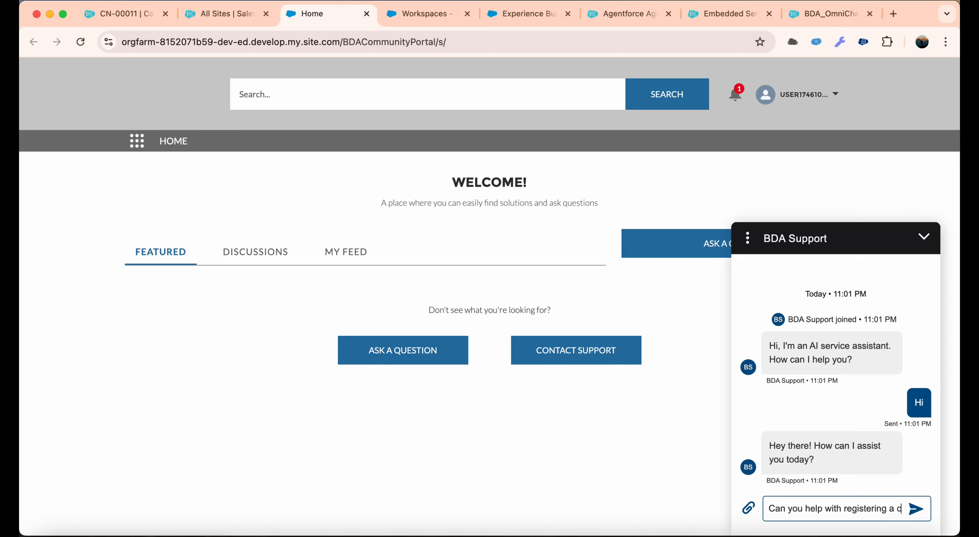
pyautogui.write('omplaoi')
pyautogui.press('BackSpace')
pyautogui.write('int')
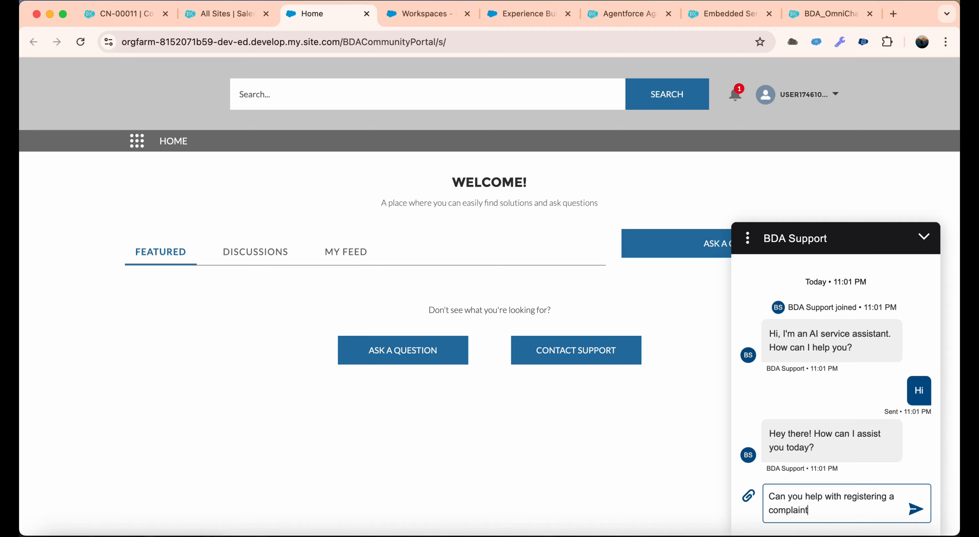
pyautogui.press('Return')
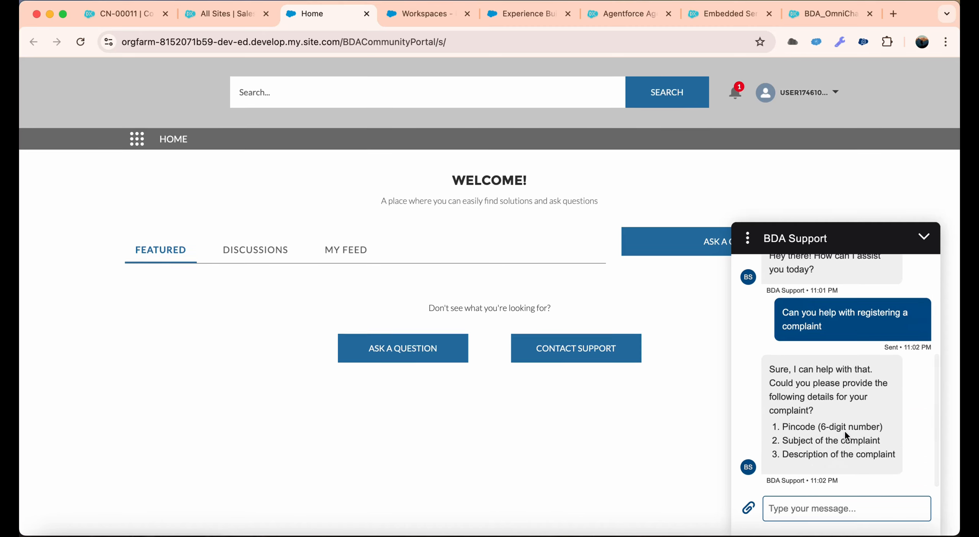
# Send the area's six-digit pincode to the agent for the complaint.
pyautogui.click(818, 512)
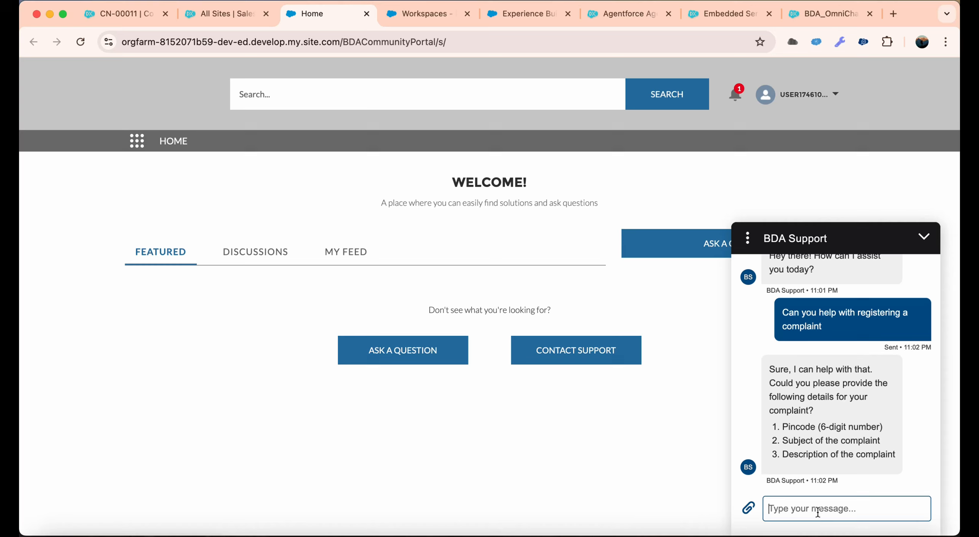
pyautogui.write('56')
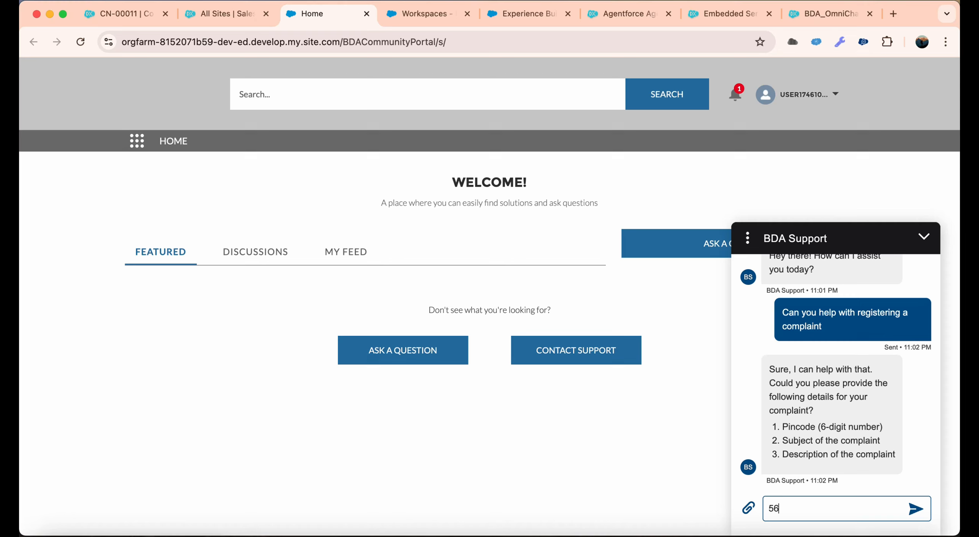
pyautogui.write('0034')
pyautogui.press('Return')
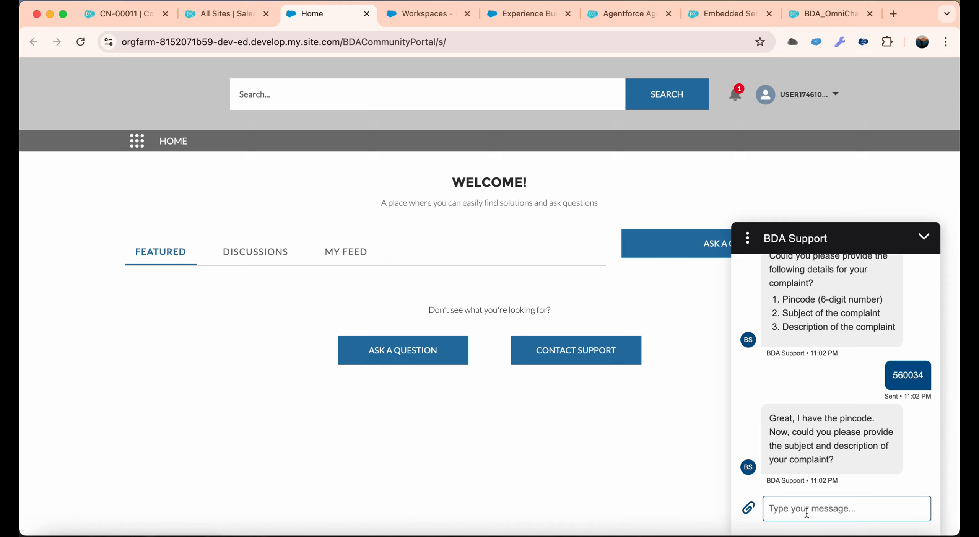
# Paste and send the complaint description about garbage not collected in the last 2 weeks, foul smell and breathing problems.
pyautogui.write('there is no one to collect the garbage in the last 2 weeks and there is a foul smell in my area making it difficult. to breathe and causing diseases and breathing problems')
pyautogui.scroll(3, 842, 497)
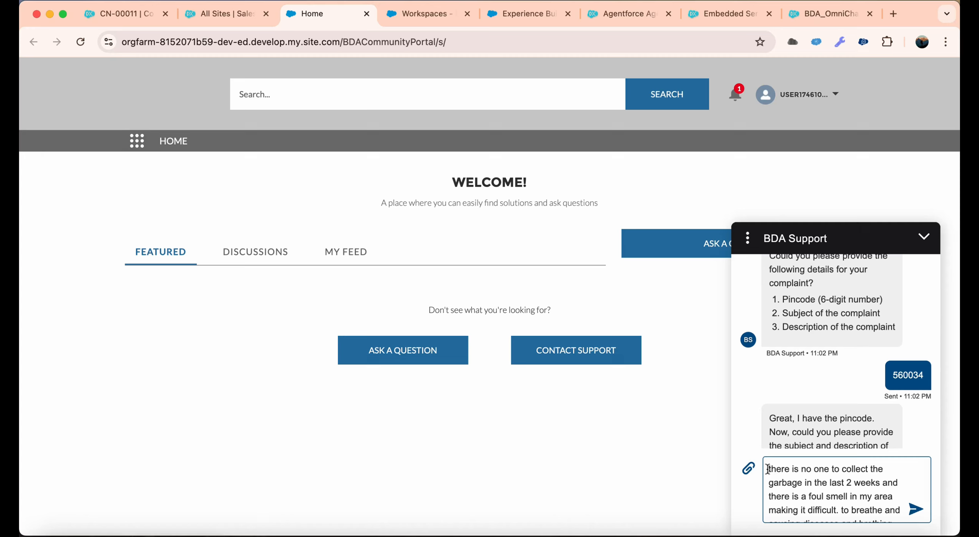
pyautogui.moveTo(768, 469); pyautogui.dragTo(838, 516)
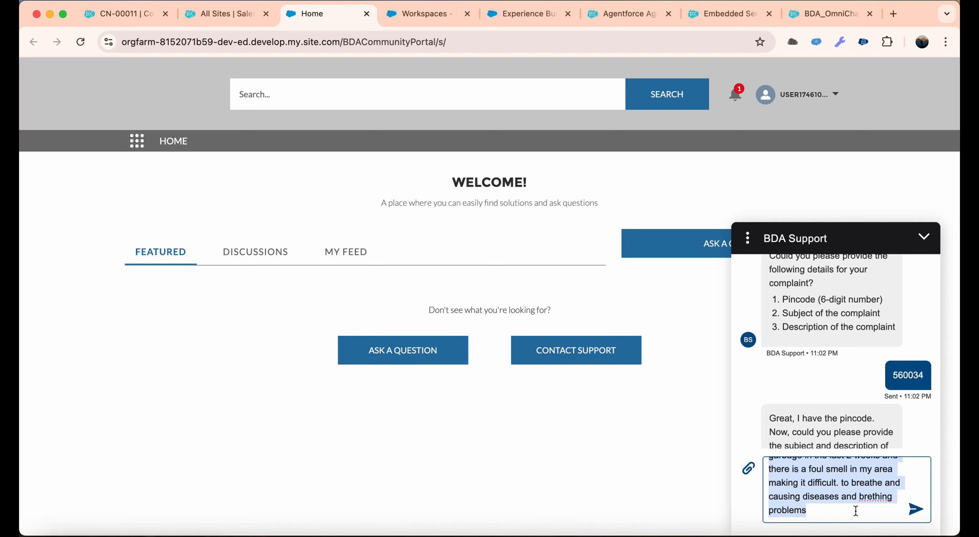
pyautogui.click(856, 510)
pyautogui.click(916, 509)
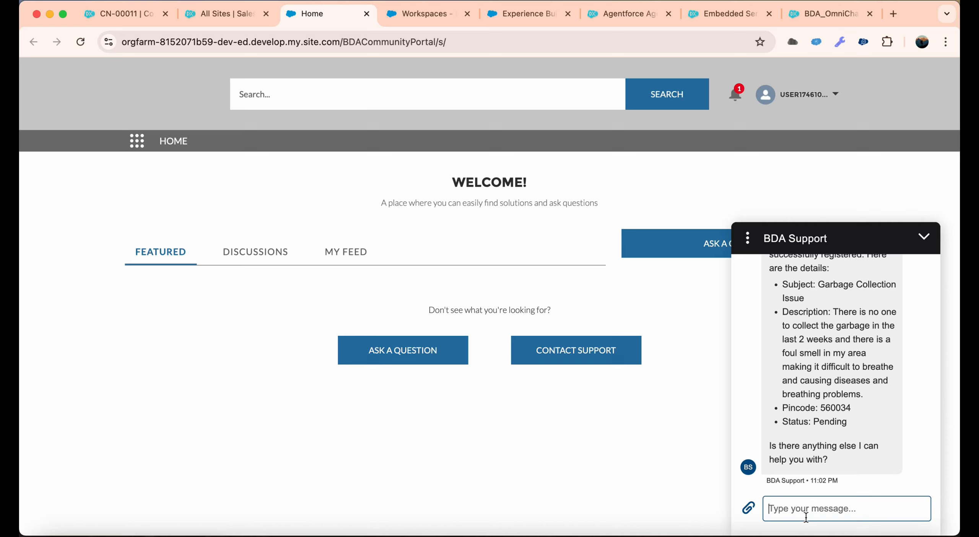
# Ask the agent "can you share me the complaint number".
pyautogui.write('can y')
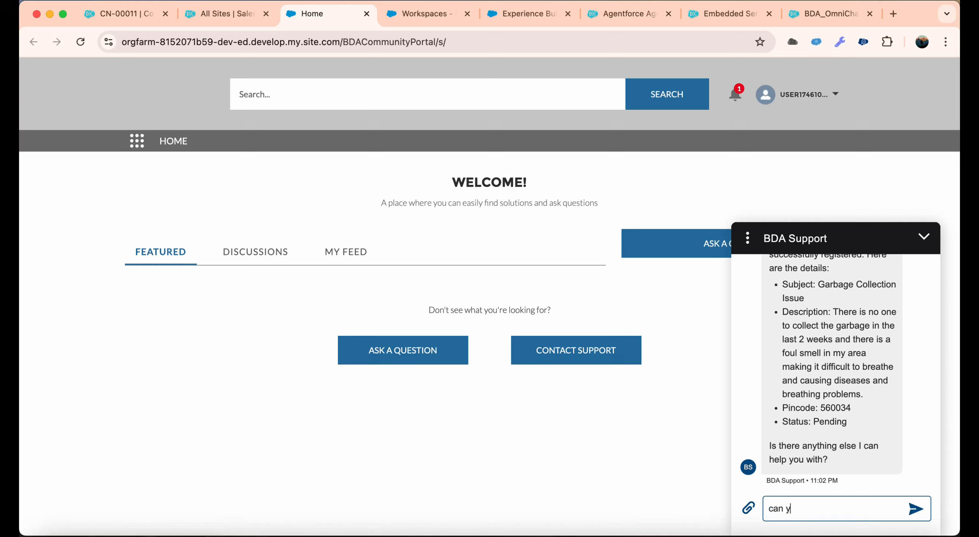
pyautogui.write('ou share me the cn')
pyautogui.write('mplaint numer')
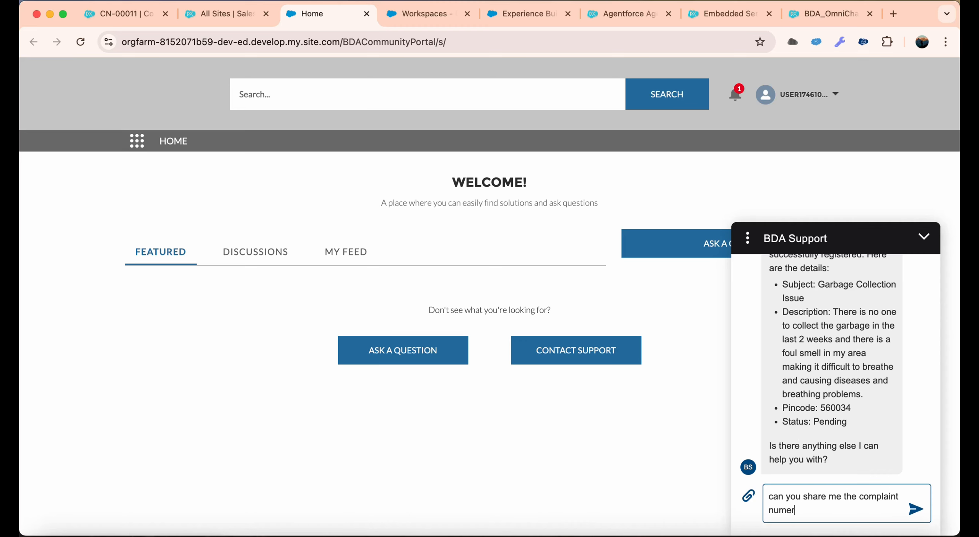
pyautogui.write('ber')
pyautogui.press('Return')
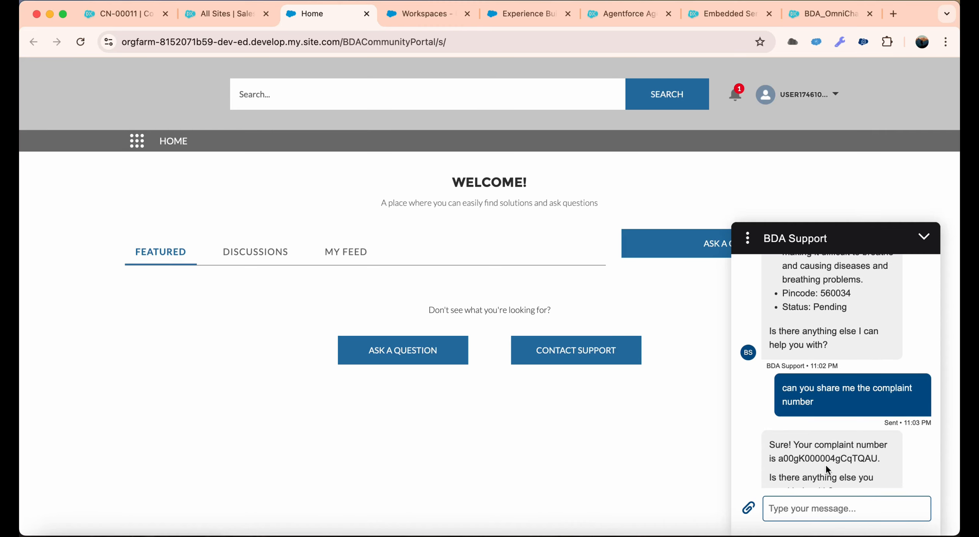
# Copy the complaint number from the chat and open that record by replacing the record ID in the Salesforce complaint page's URL.
pyautogui.doubleClick(829, 463)
pyautogui.press('super+c')
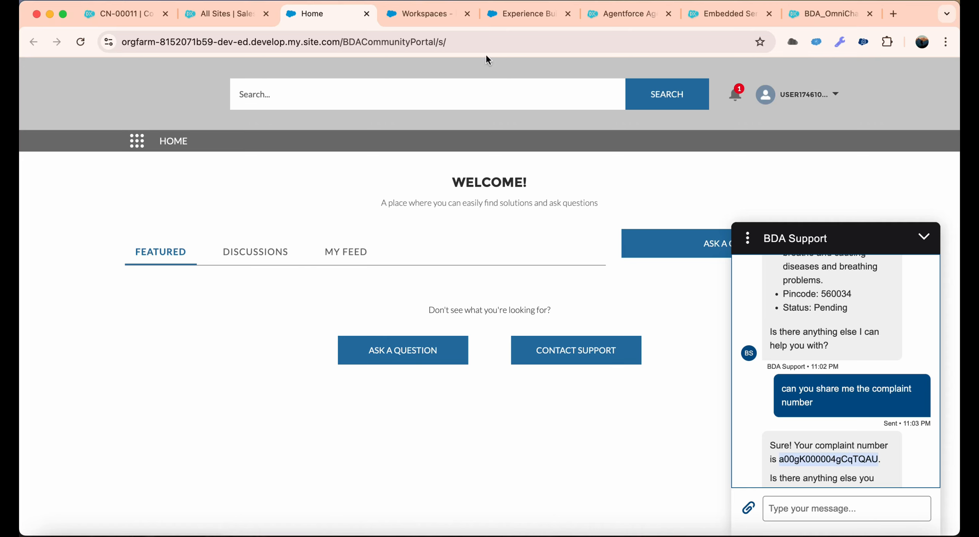
pyautogui.click(126, 14)
pyautogui.doubleClick(545, 41)
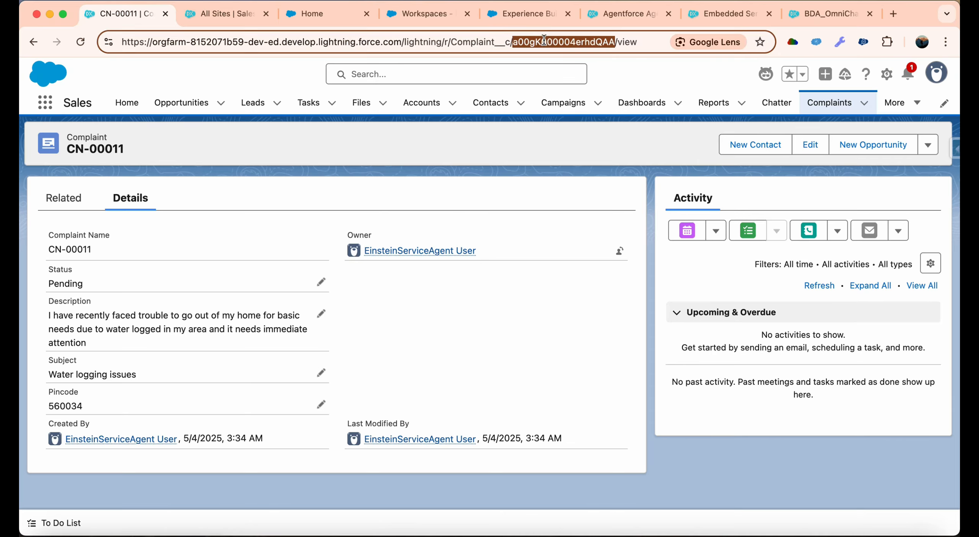
pyautogui.press('super+v')
pyautogui.press('Return')
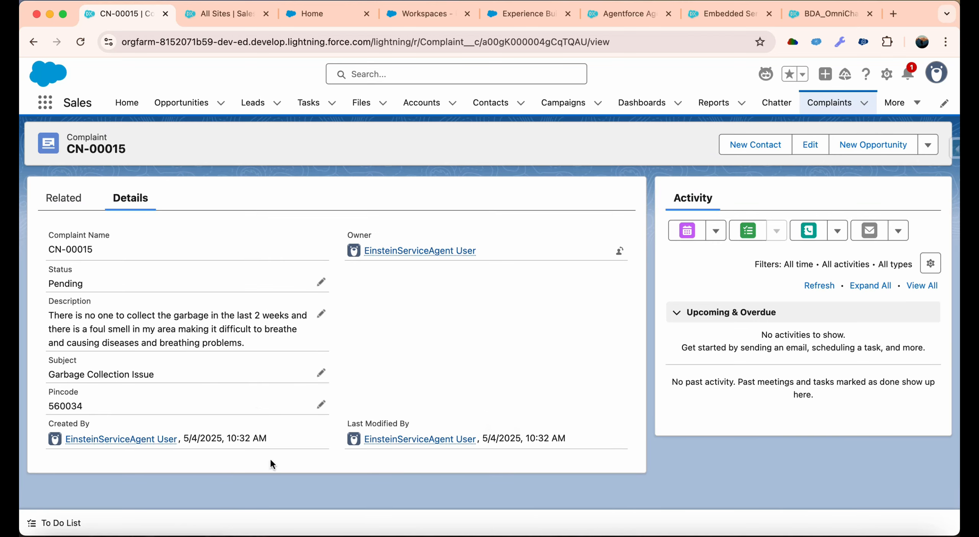
# Check the description, subject and pincode of the complaint record registered through the chat.
pyautogui.moveTo(48, 315); pyautogui.dragTo(245, 343)
pyautogui.click(434, 339)
pyautogui.moveTo(38, 370); pyautogui.dragTo(138, 378)
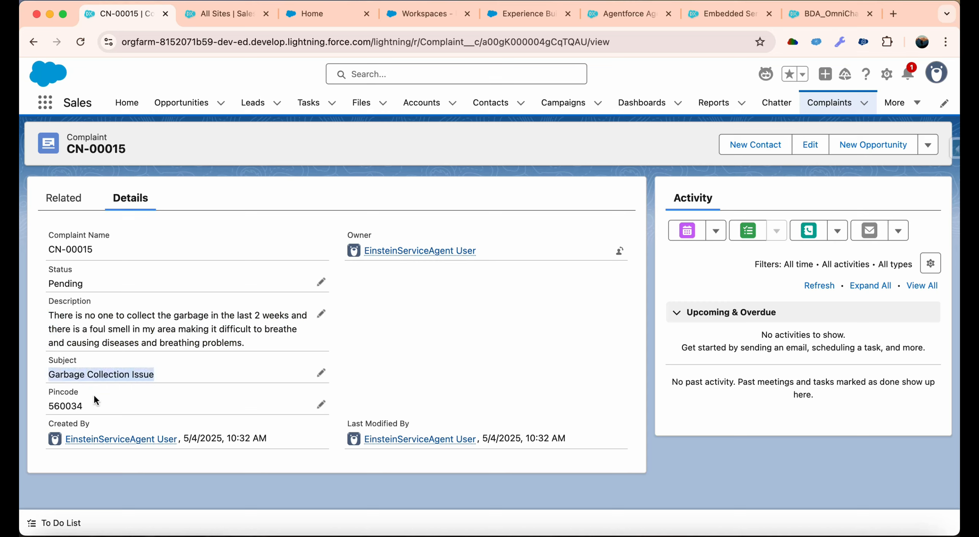
pyautogui.moveTo(94, 399); pyautogui.dragTo(62, 405)
pyautogui.click(628, 361)
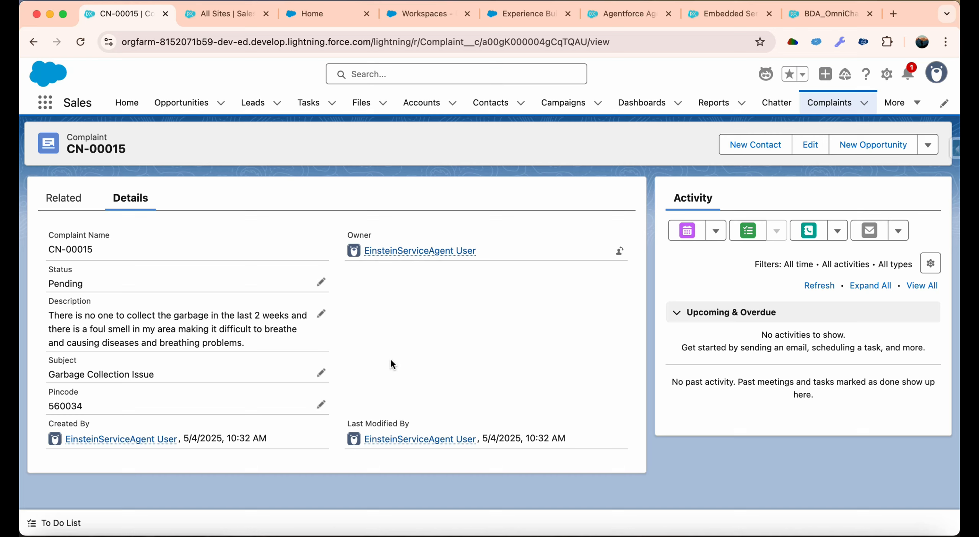
# Switch to Notability to view the Custom Agent Deployment diagram.
pyautogui.click(754, 532)
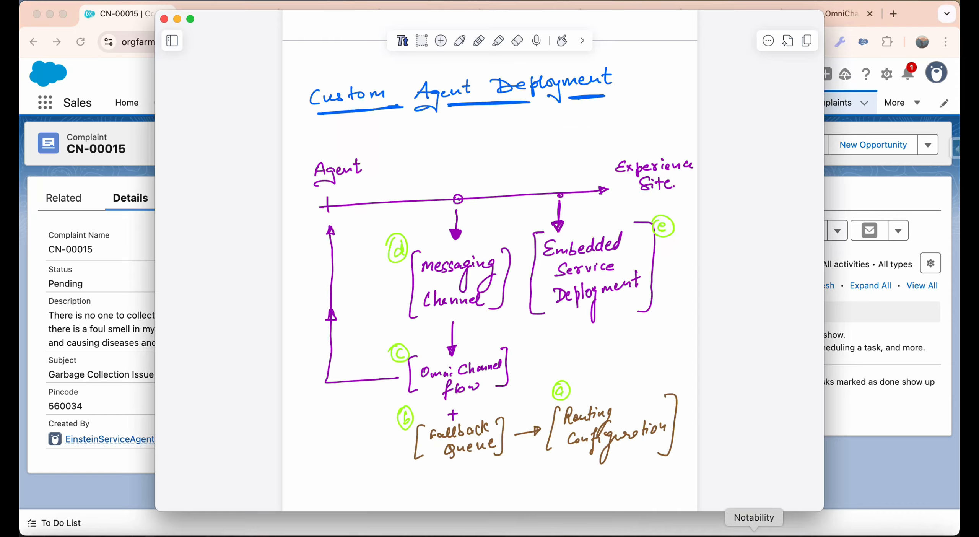